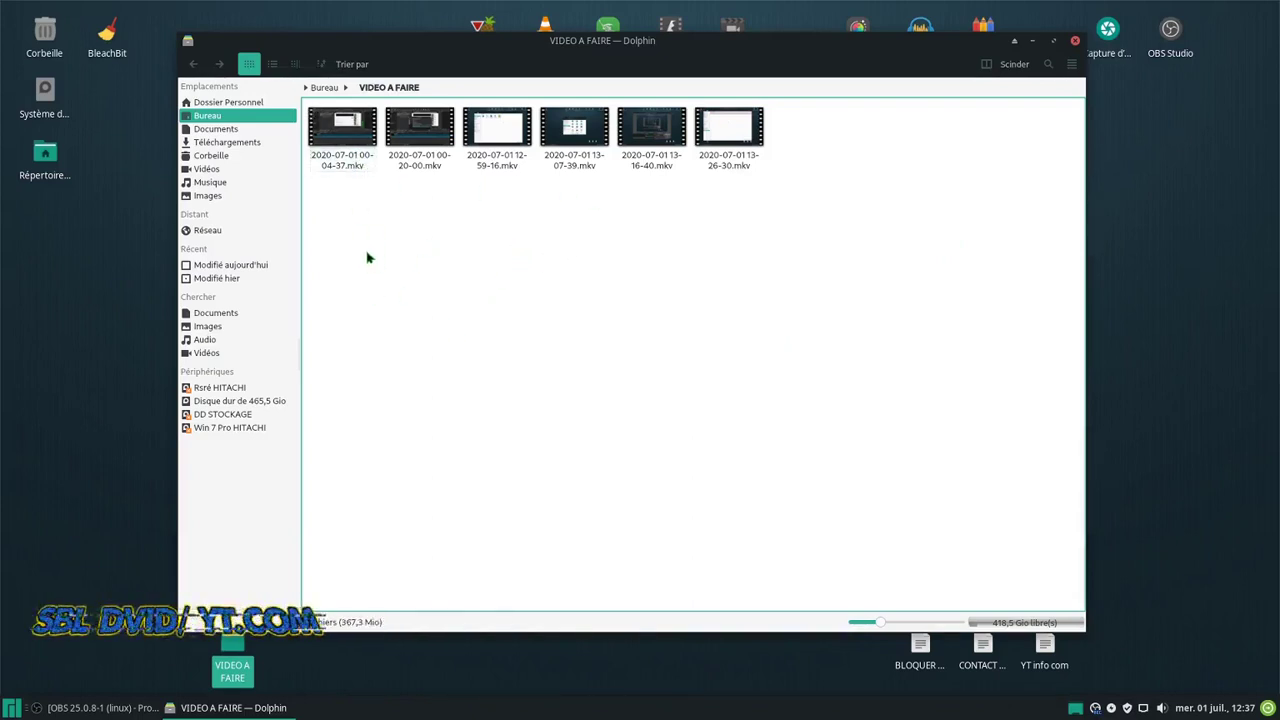
pyautogui.moveTo(437, 45); pyautogui.dragTo(481, 223)
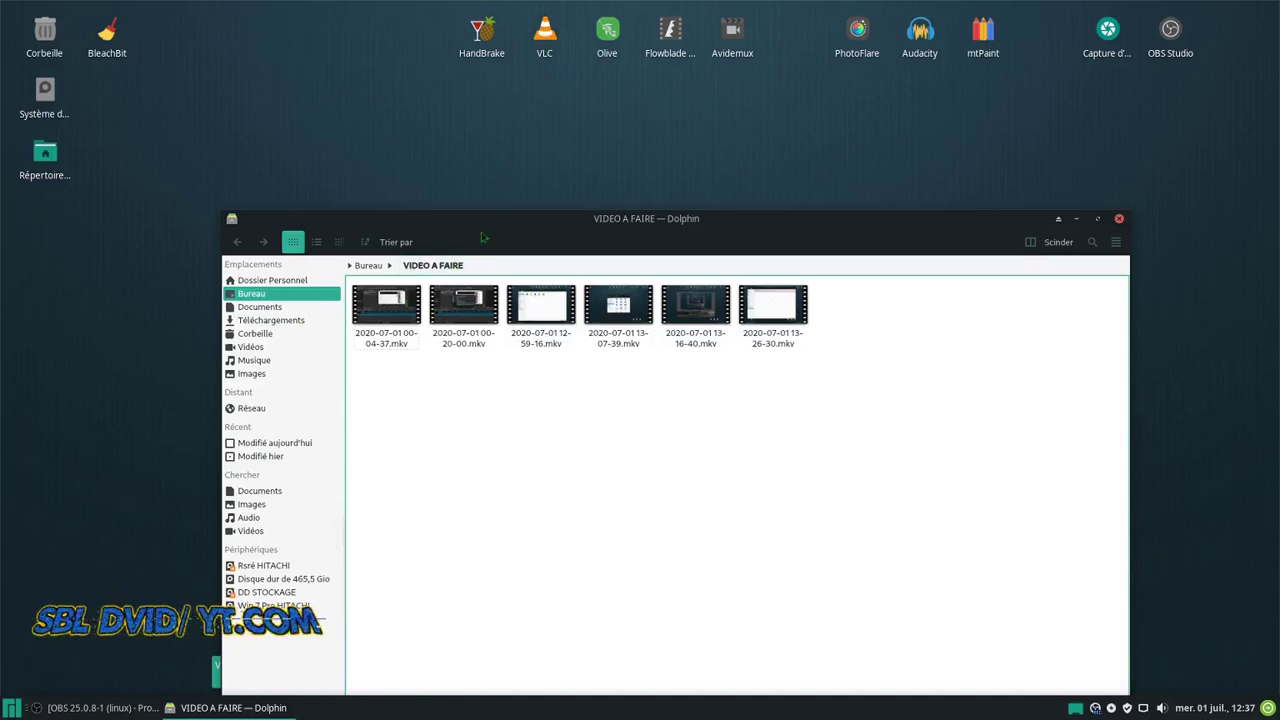
pyautogui.moveTo(499, 223); pyautogui.dragTo(480, 88)
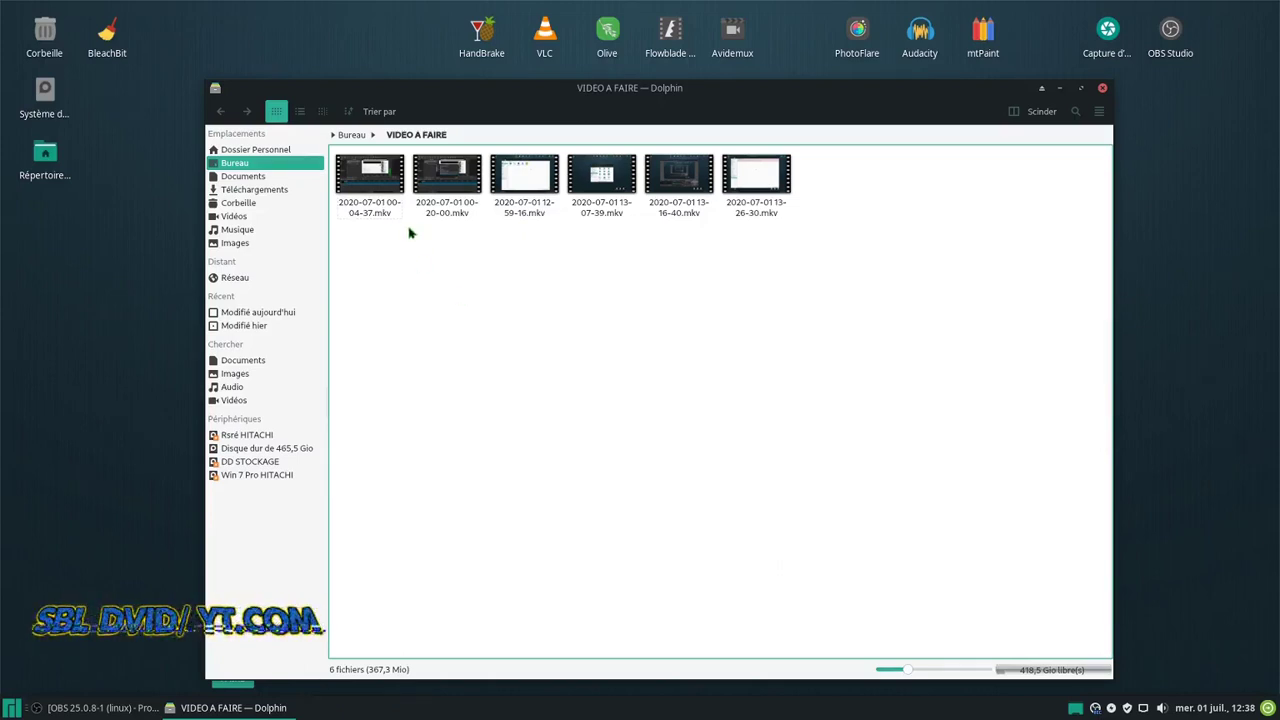
pyautogui.doubleClick(374, 192)
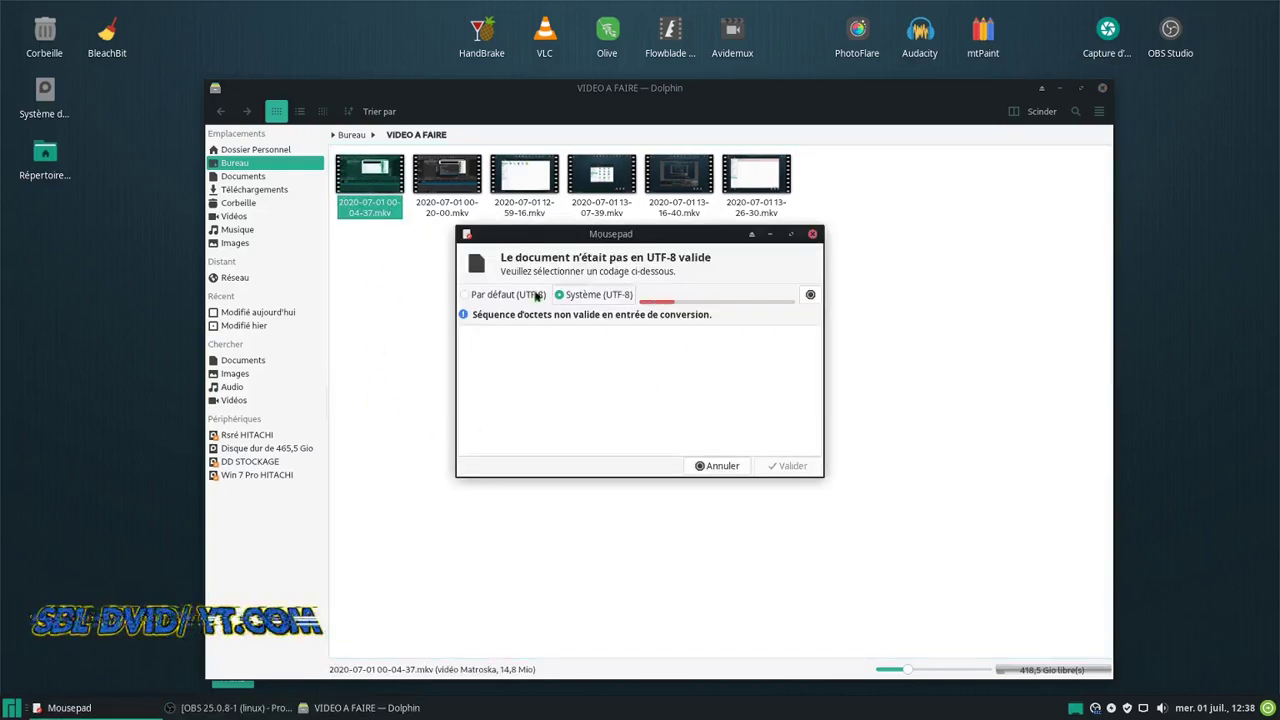
pyautogui.click(723, 466)
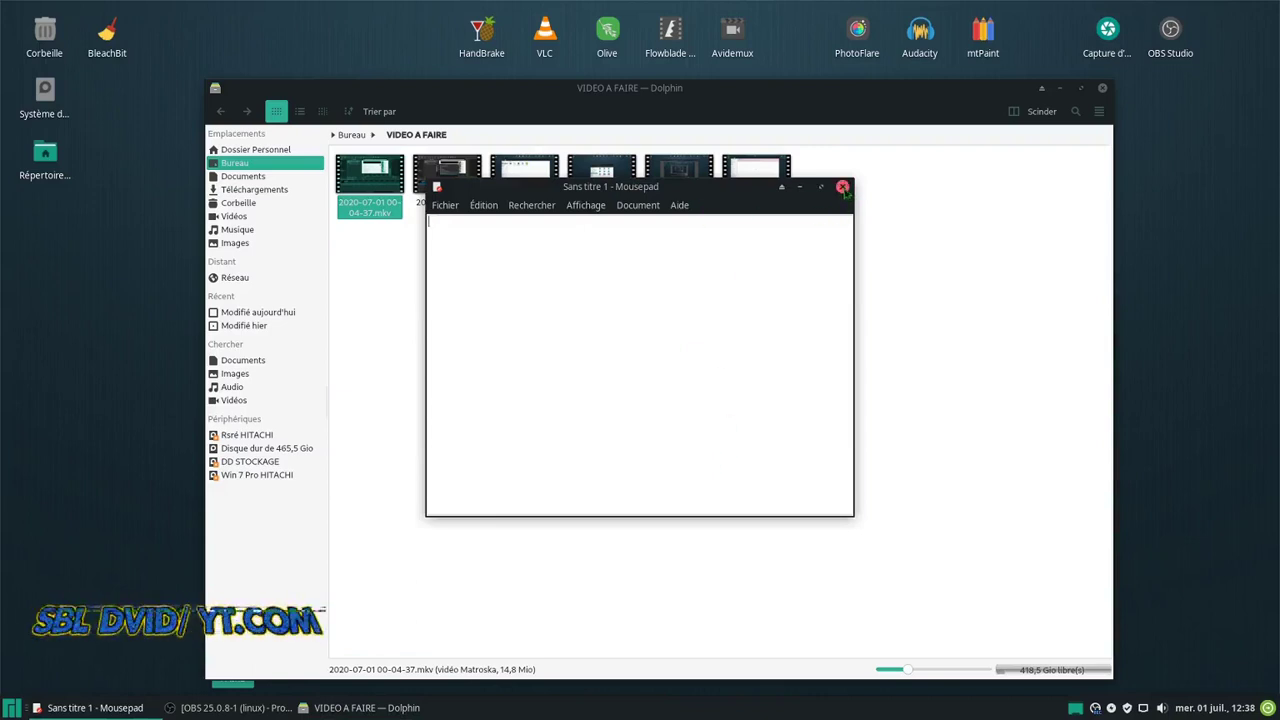
pyautogui.click(843, 188)
pyautogui.click(491, 309)
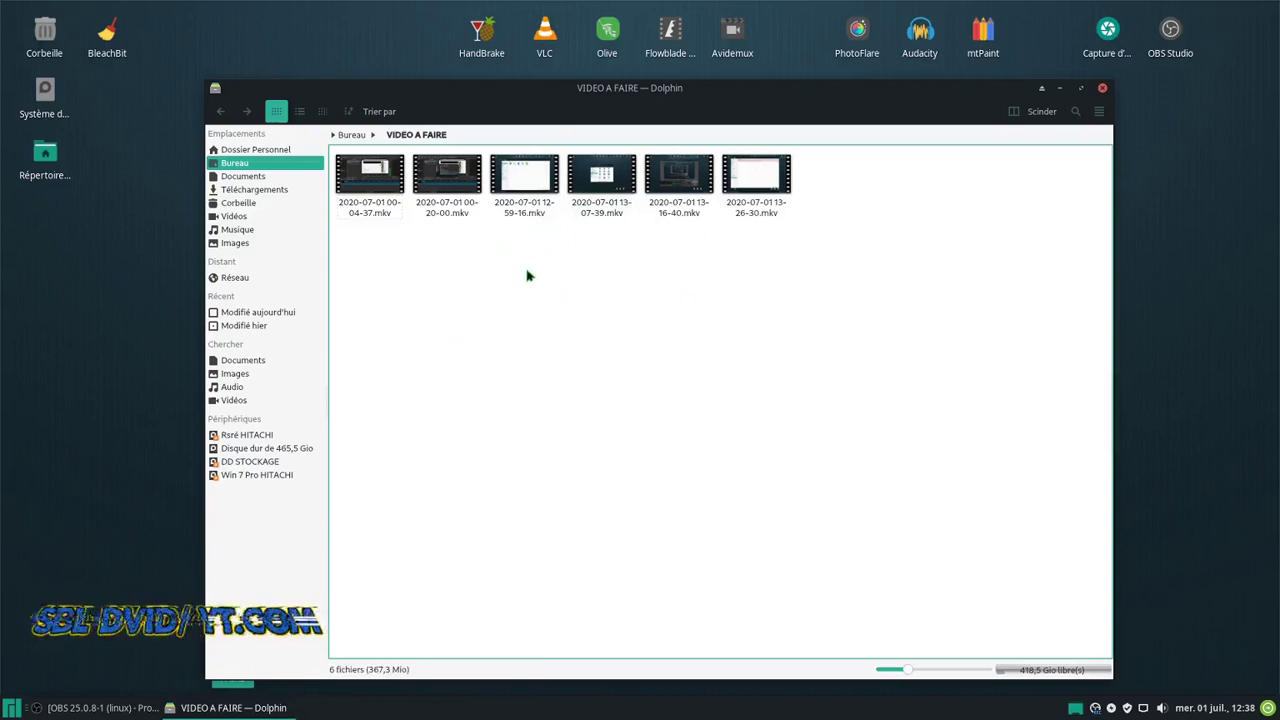
pyautogui.rightClick(374, 187)
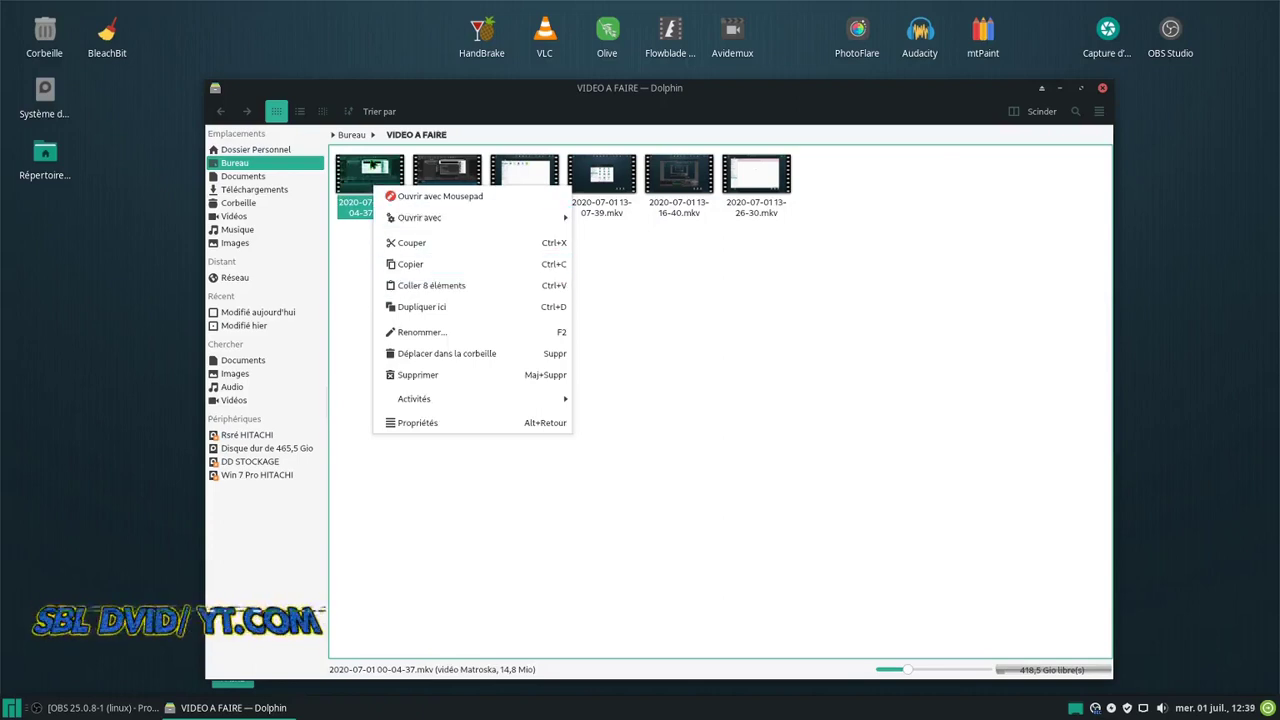
pyautogui.click(435, 428)
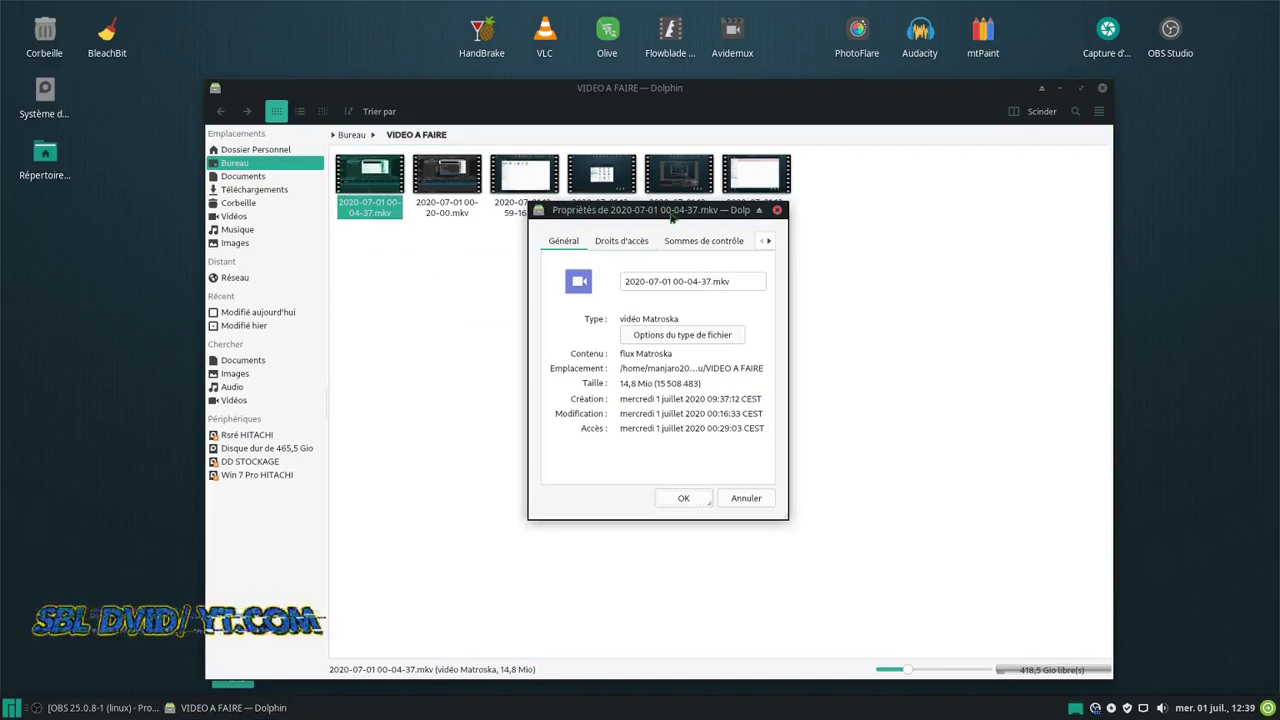
pyautogui.moveTo(674, 214); pyautogui.dragTo(577, 243)
pyautogui.moveTo(692, 304); pyautogui.dragTo(914, 304)
pyautogui.moveTo(800, 216); pyautogui.dragTo(787, 259)
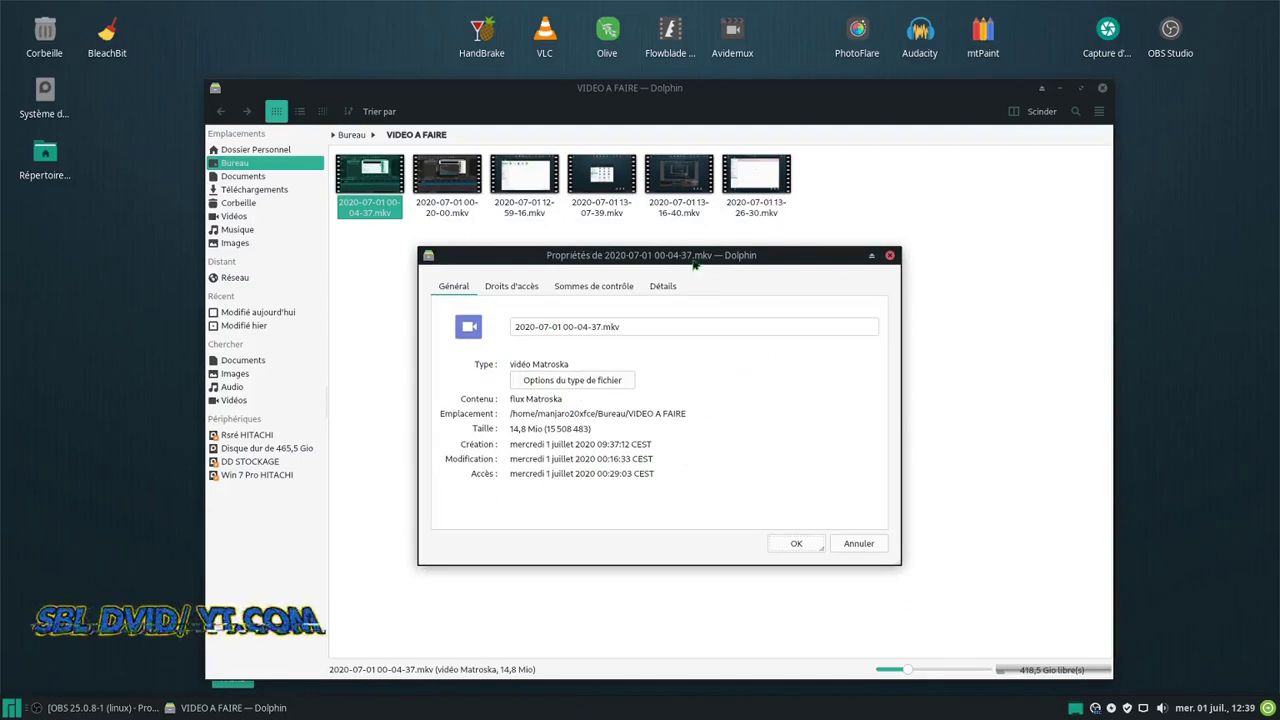
pyautogui.moveTo(693, 255); pyautogui.dragTo(701, 238)
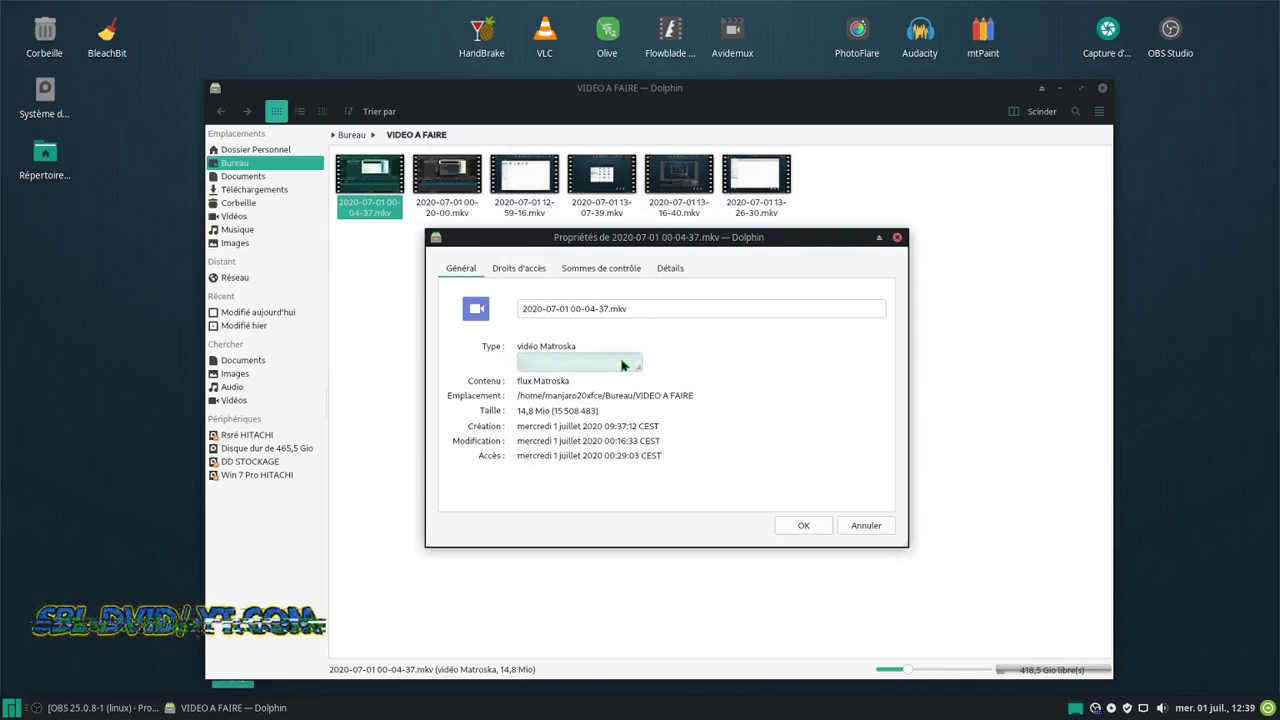
pyautogui.click(897, 238)
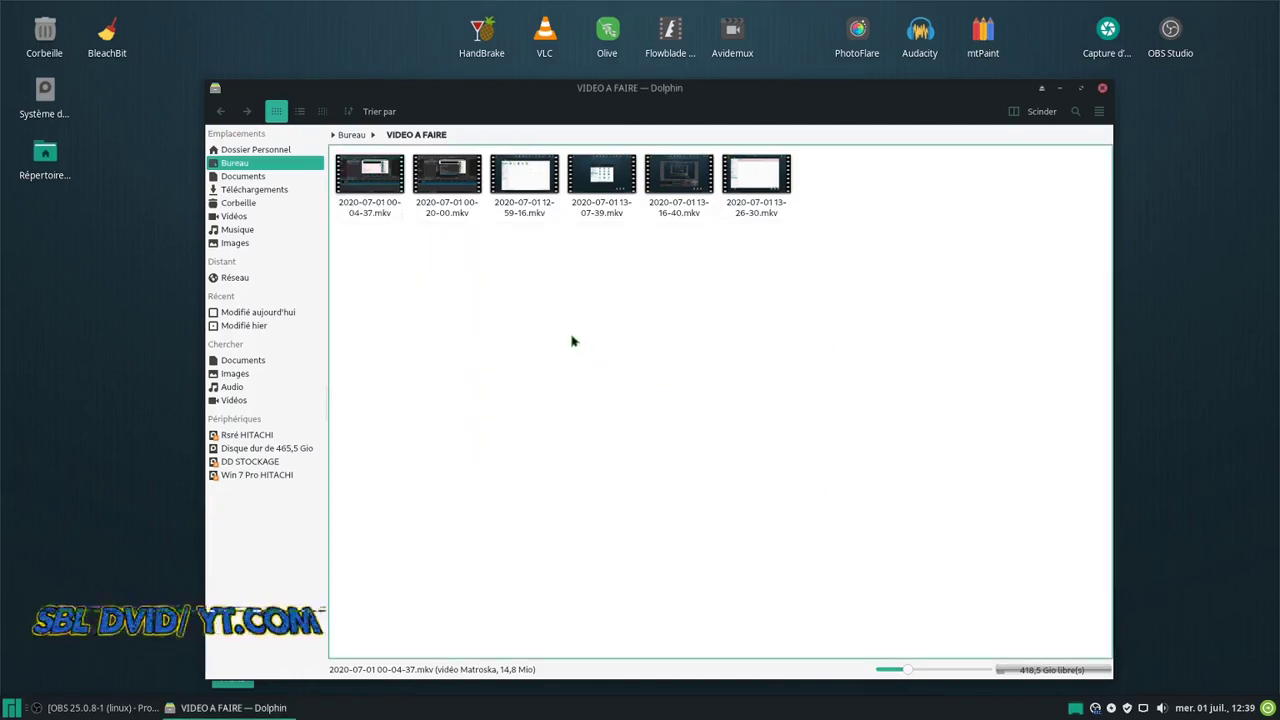
pyautogui.rightClick(381, 187)
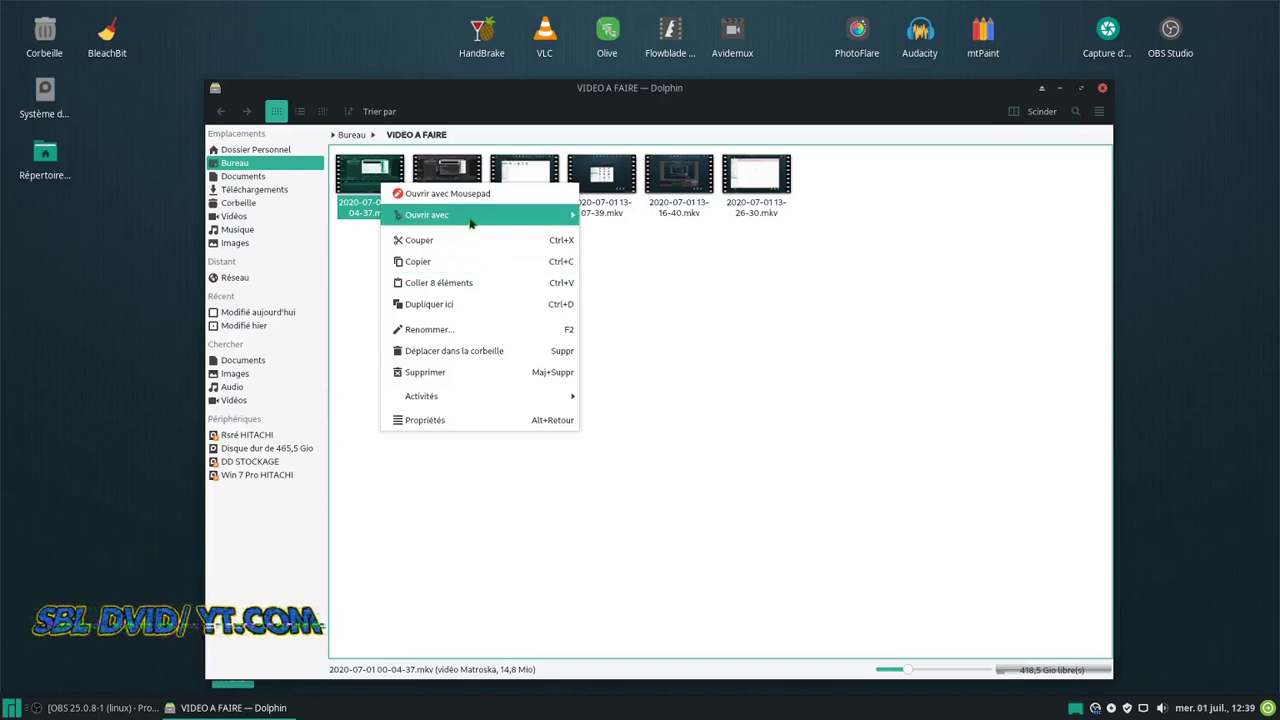
pyautogui.moveTo(471, 222)
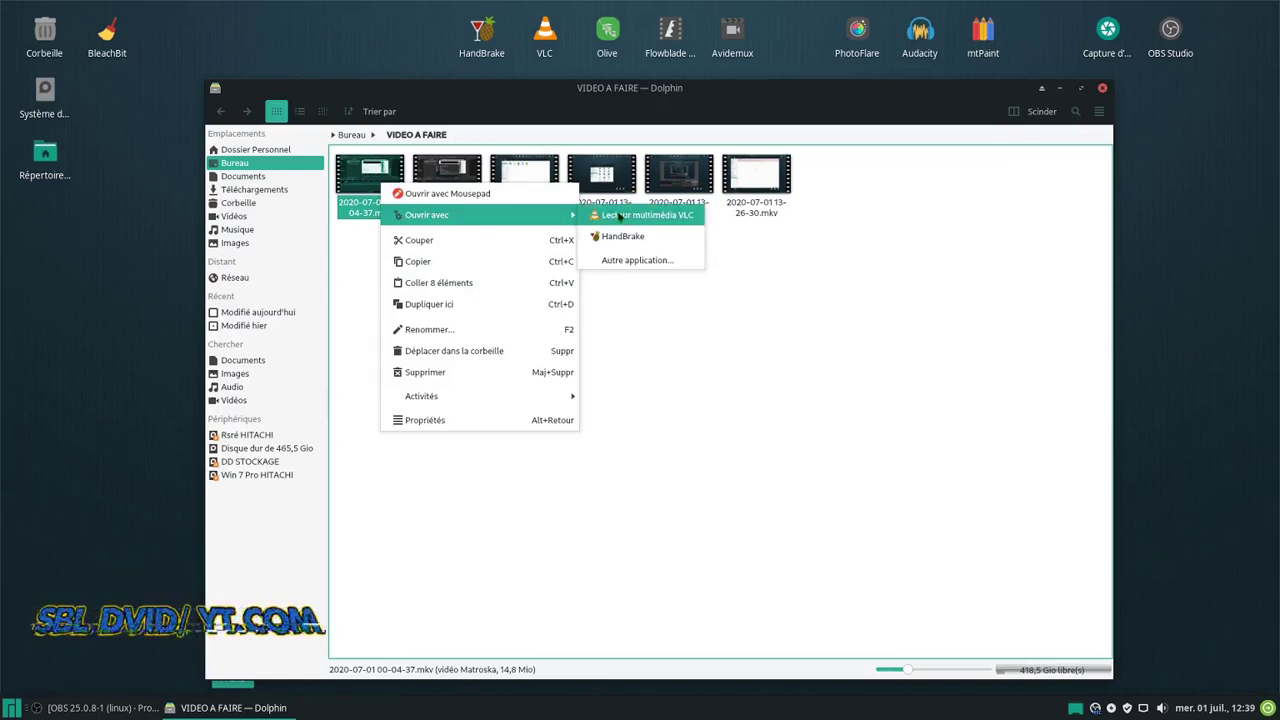
pyautogui.click(645, 218)
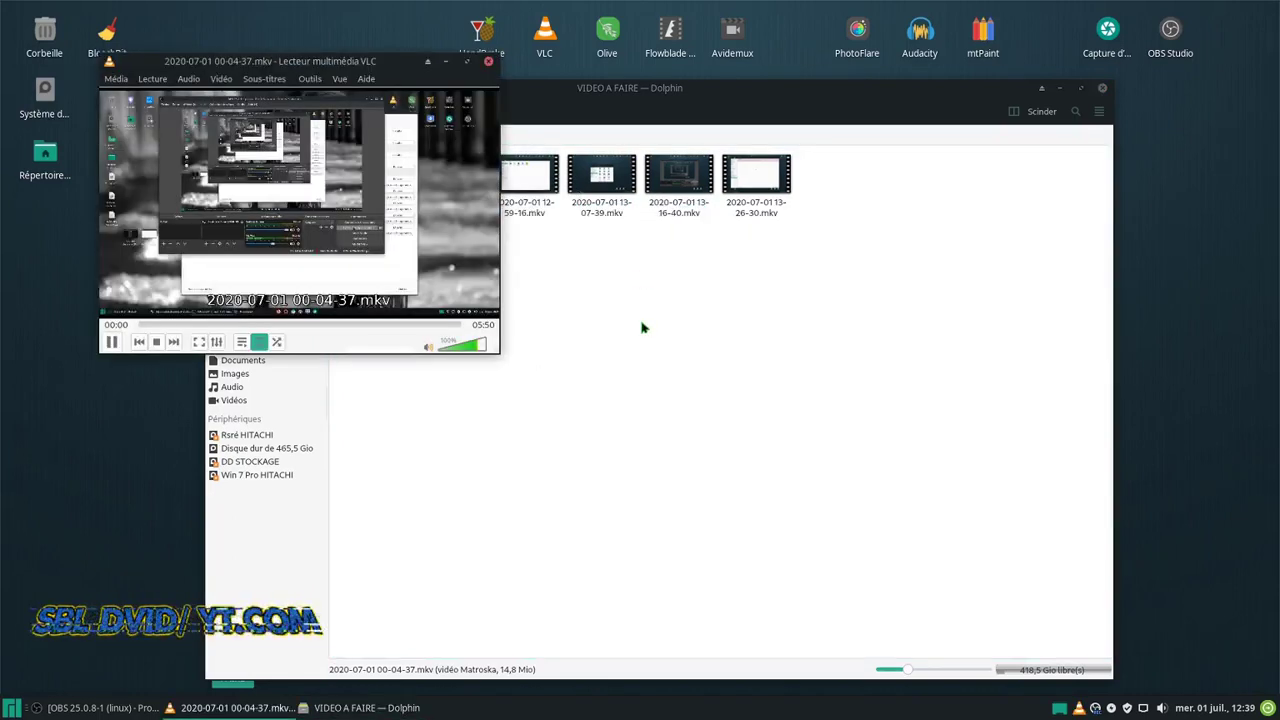
pyautogui.click(156, 342)
pyautogui.click(488, 61)
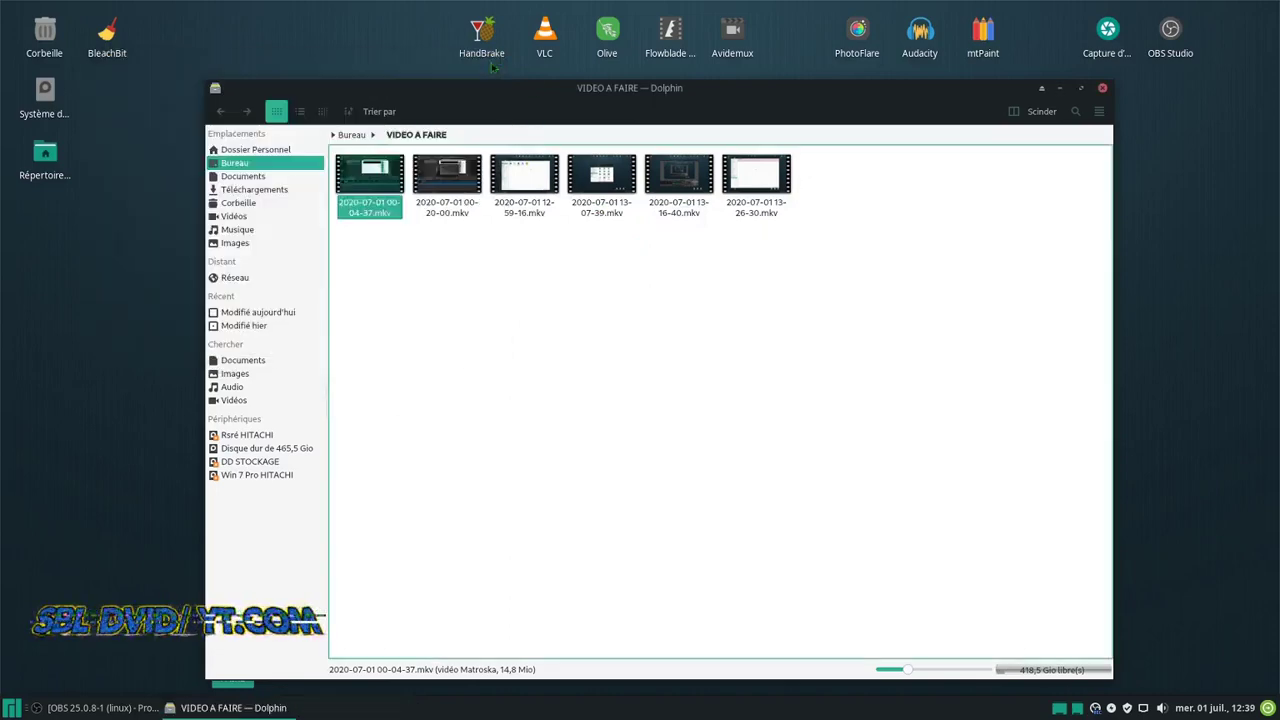
pyautogui.doubleClick(391, 200)
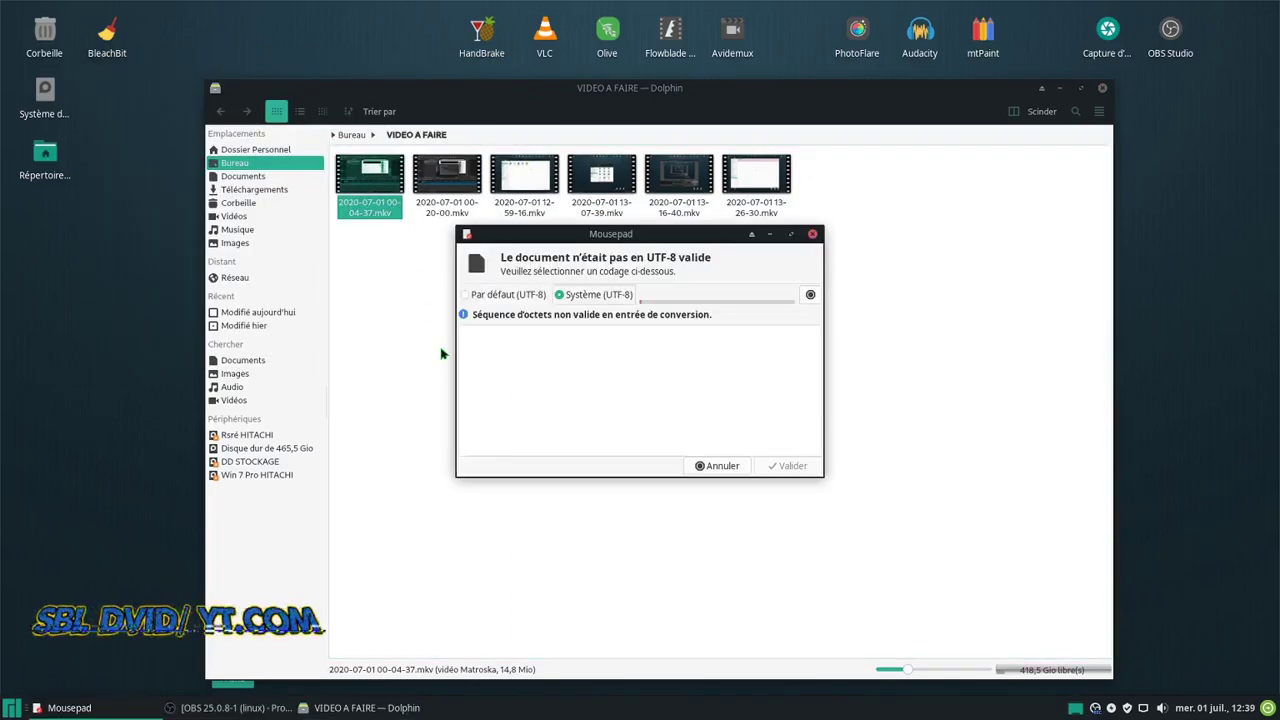
pyautogui.click(712, 467)
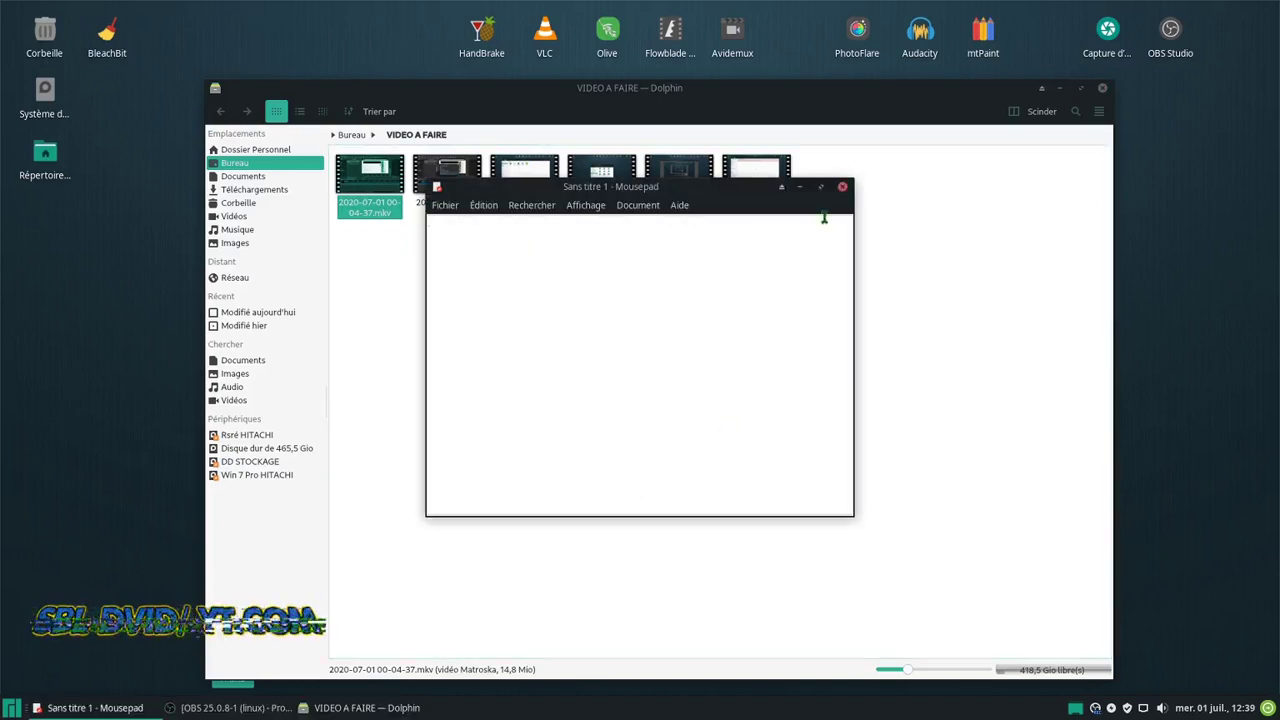
pyautogui.click(848, 190)
pyautogui.click(556, 300)
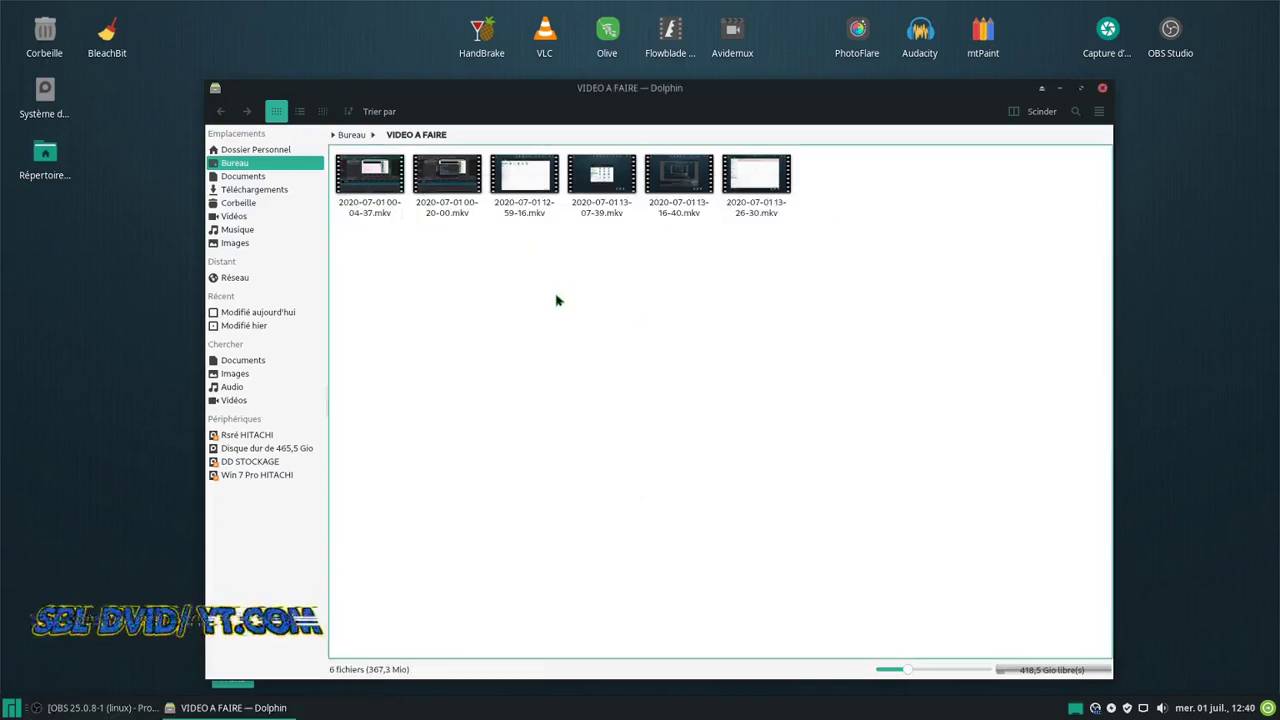
pyautogui.rightClick(376, 184)
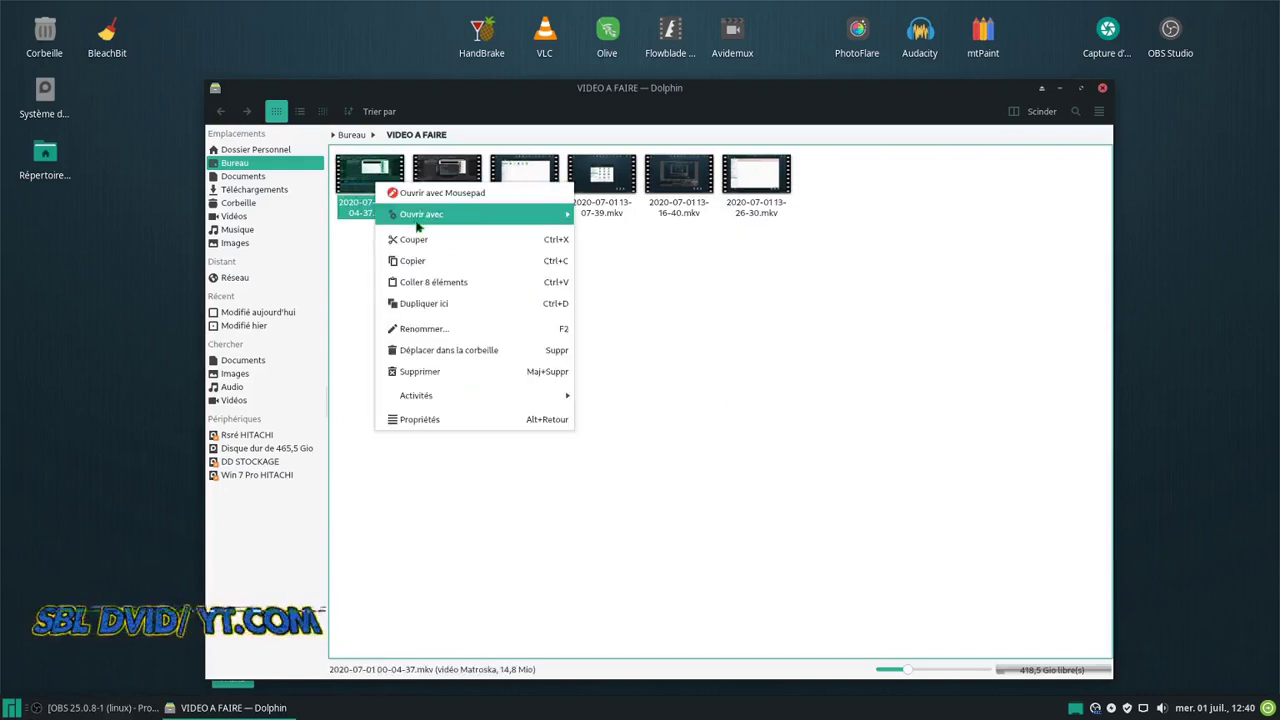
pyautogui.moveTo(453, 214)
pyautogui.click(617, 268)
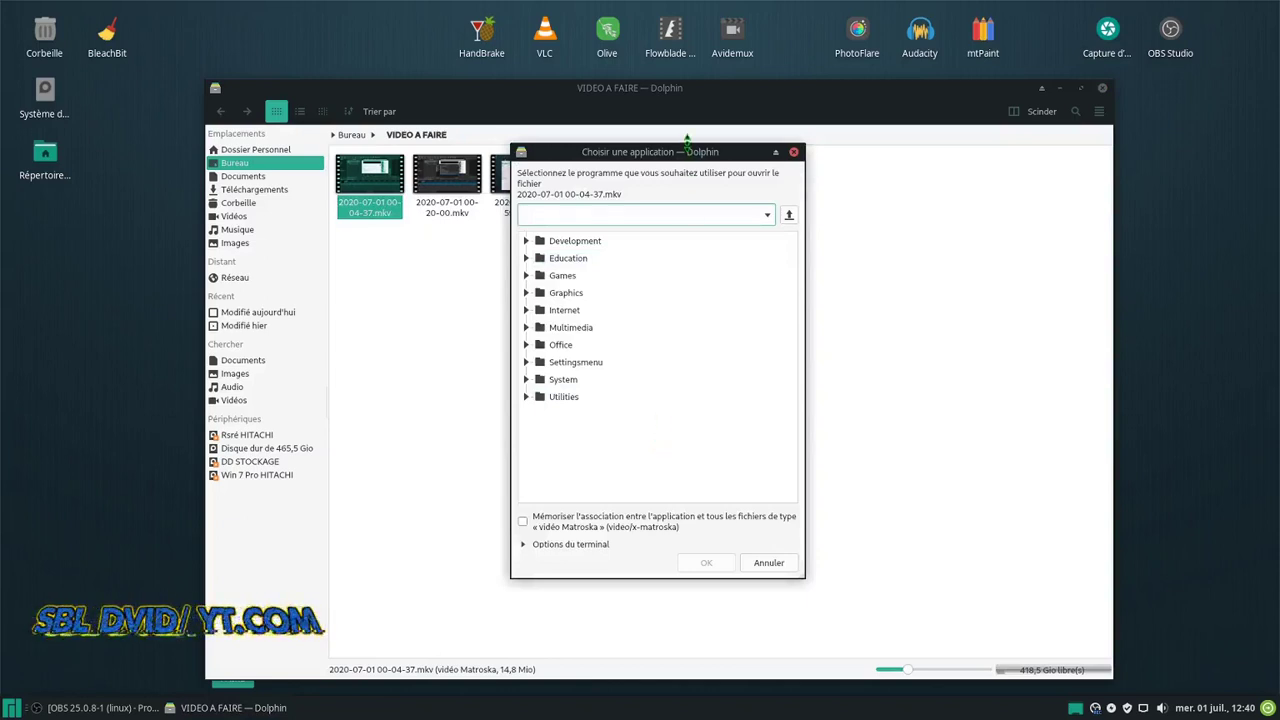
pyautogui.moveTo(678, 151); pyautogui.dragTo(678, 198)
pyautogui.moveTo(804, 314); pyautogui.dragTo(972, 334)
pyautogui.moveTo(842, 207); pyautogui.dragTo(742, 37)
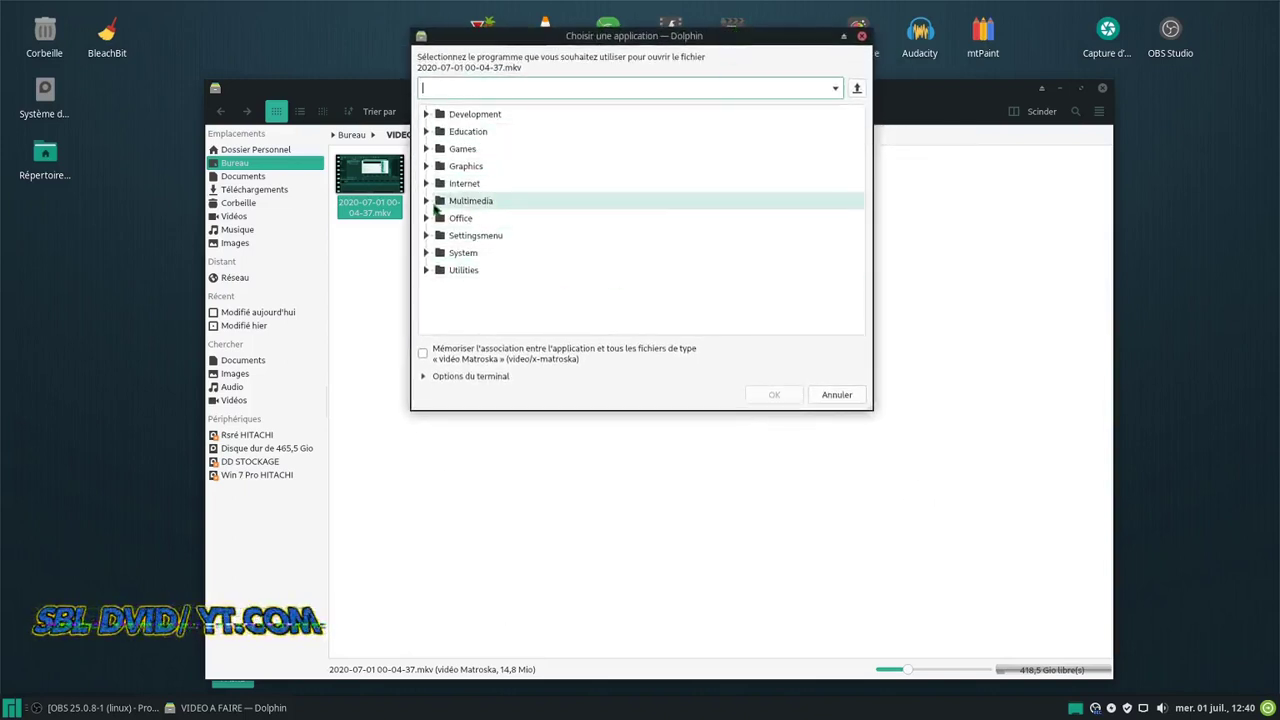
pyautogui.click(427, 201)
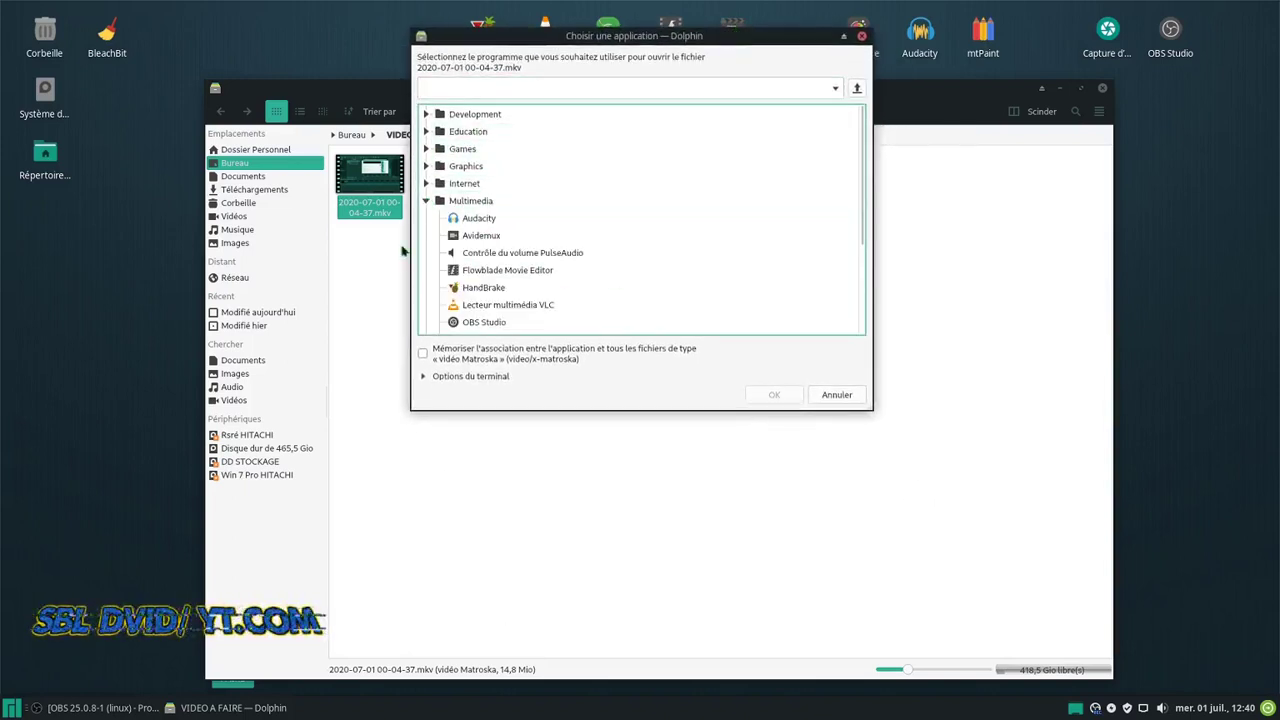
pyautogui.click(517, 308)
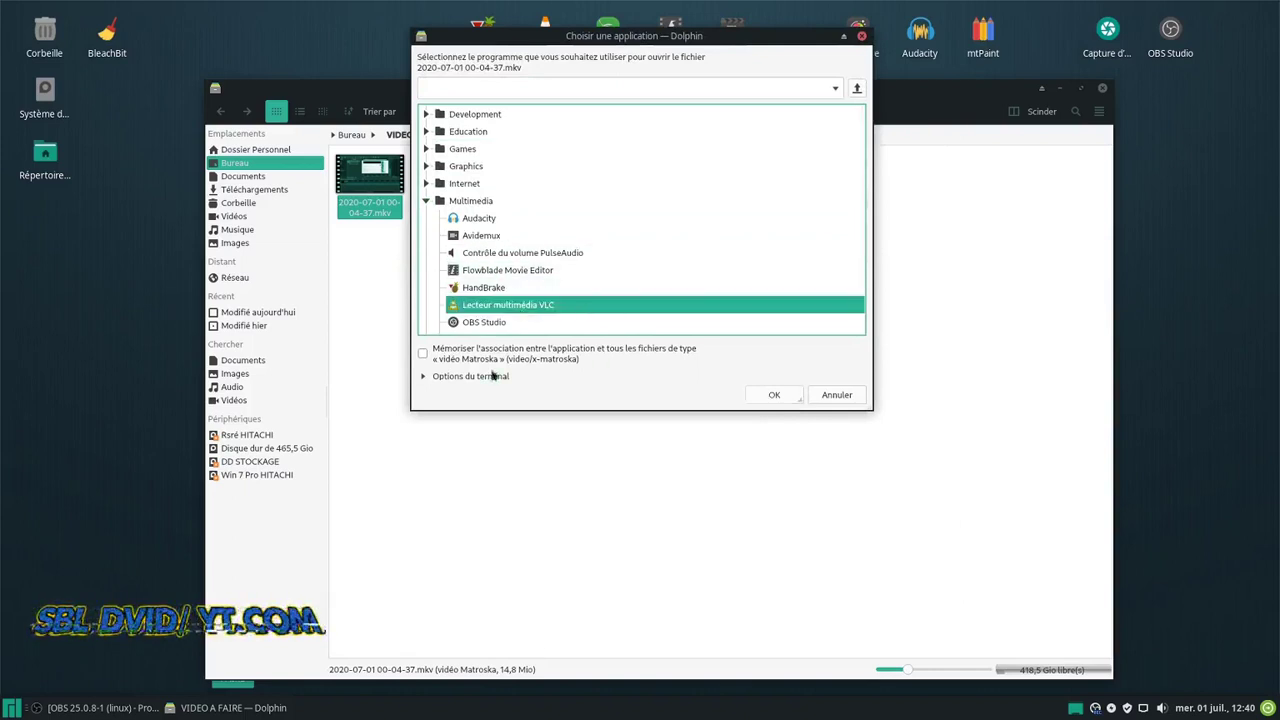
pyautogui.click(422, 355)
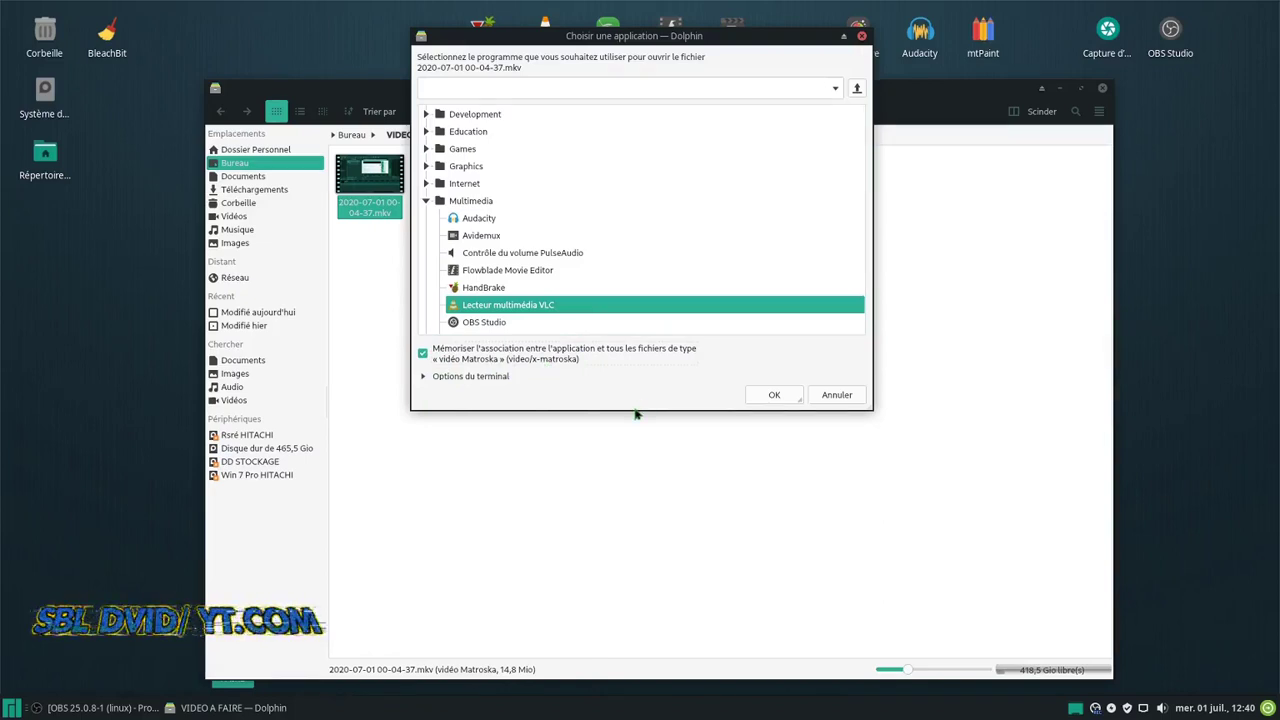
pyautogui.click(768, 396)
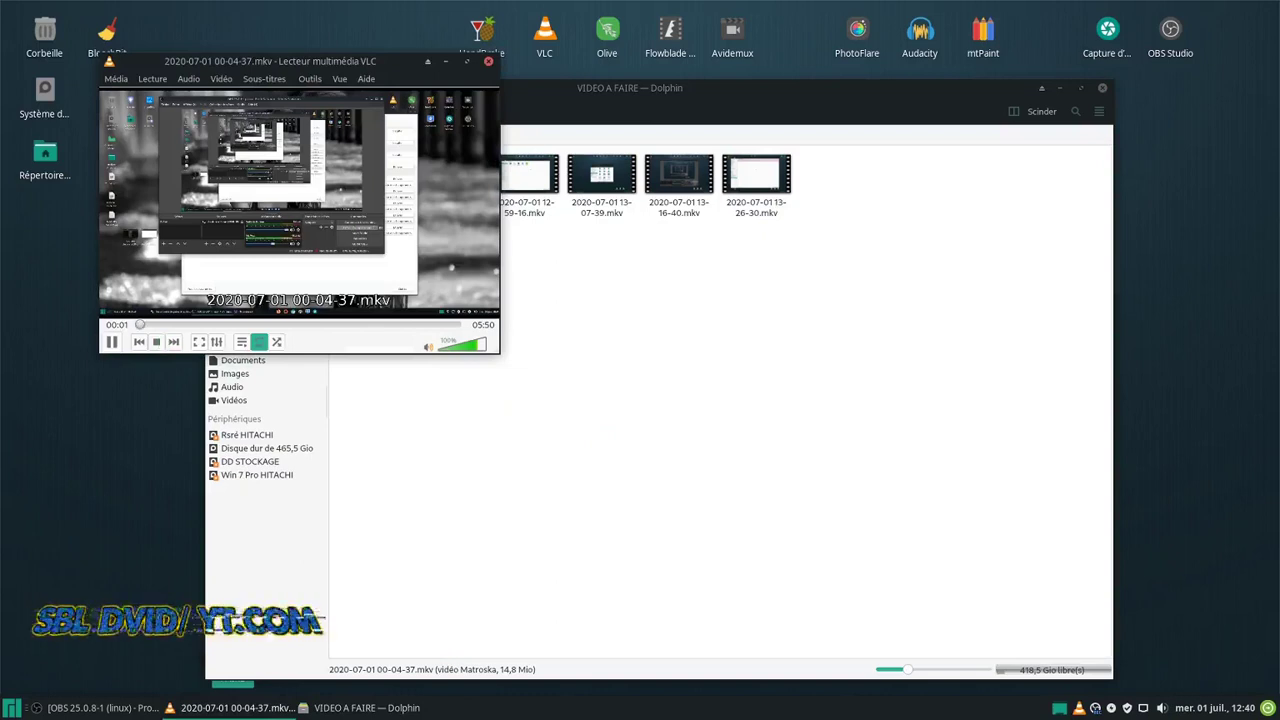
pyautogui.moveTo(343, 68); pyautogui.dragTo(403, 142)
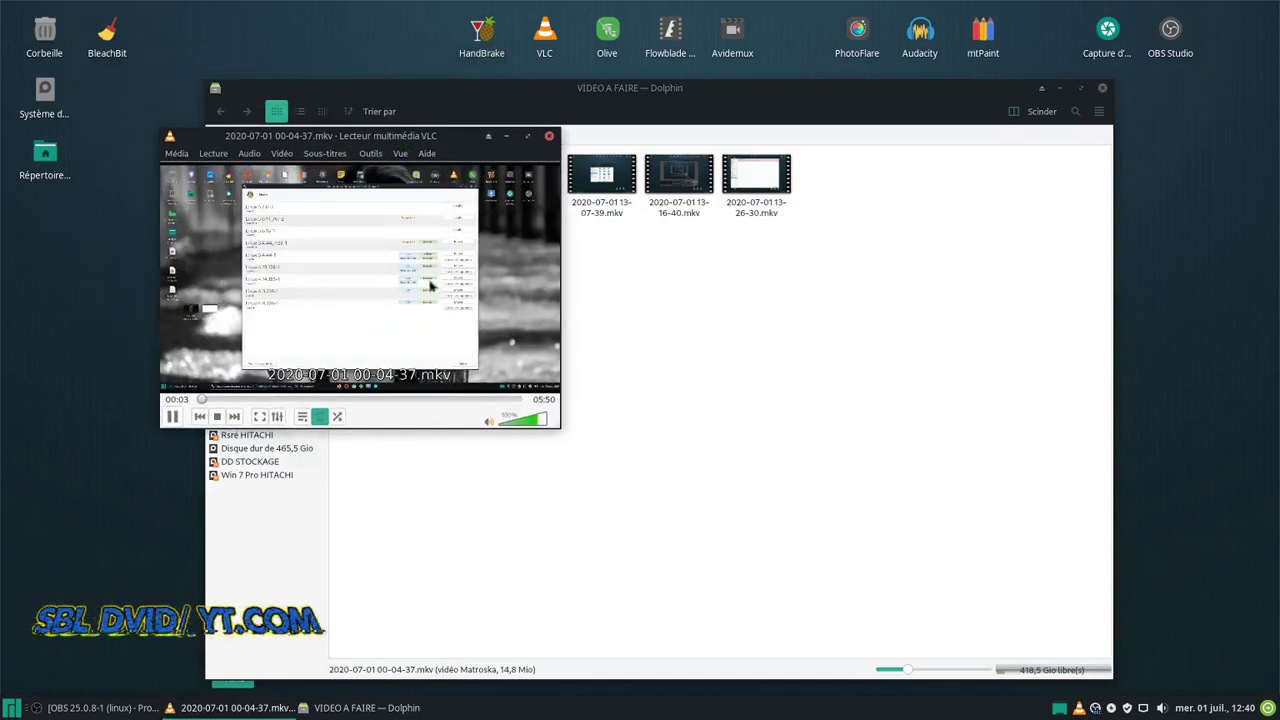
pyautogui.click(217, 416)
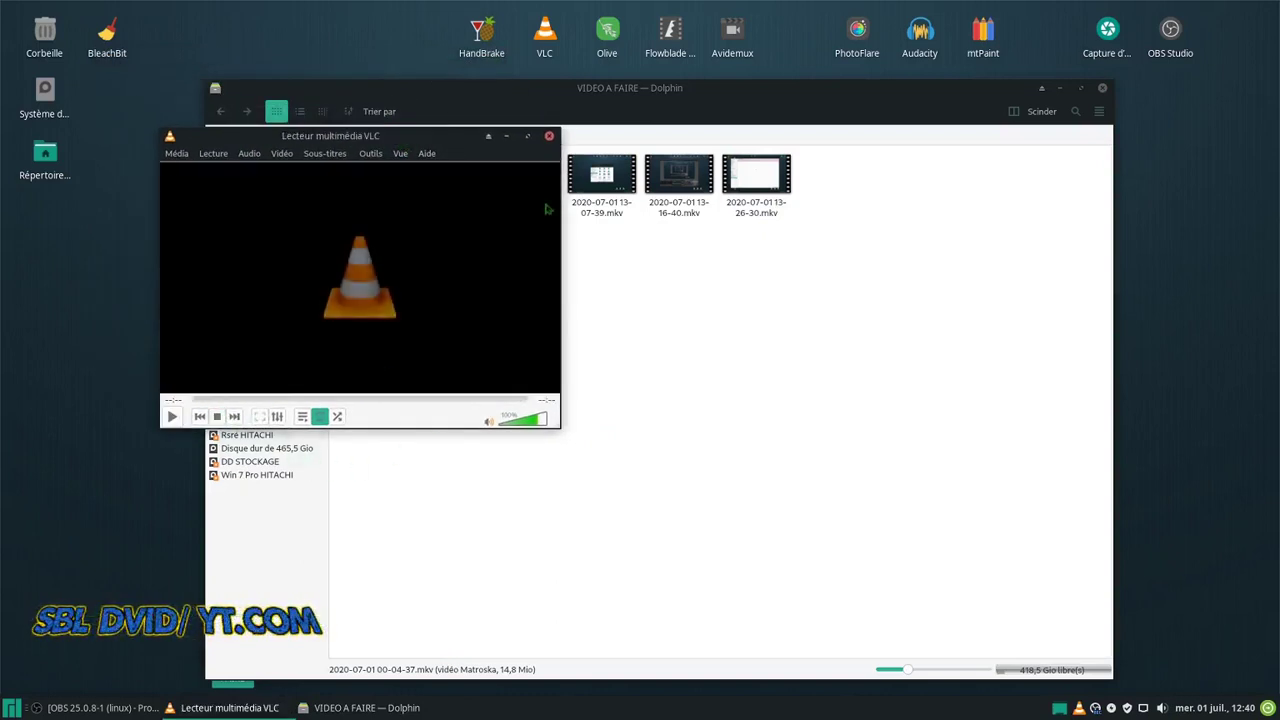
pyautogui.click(549, 136)
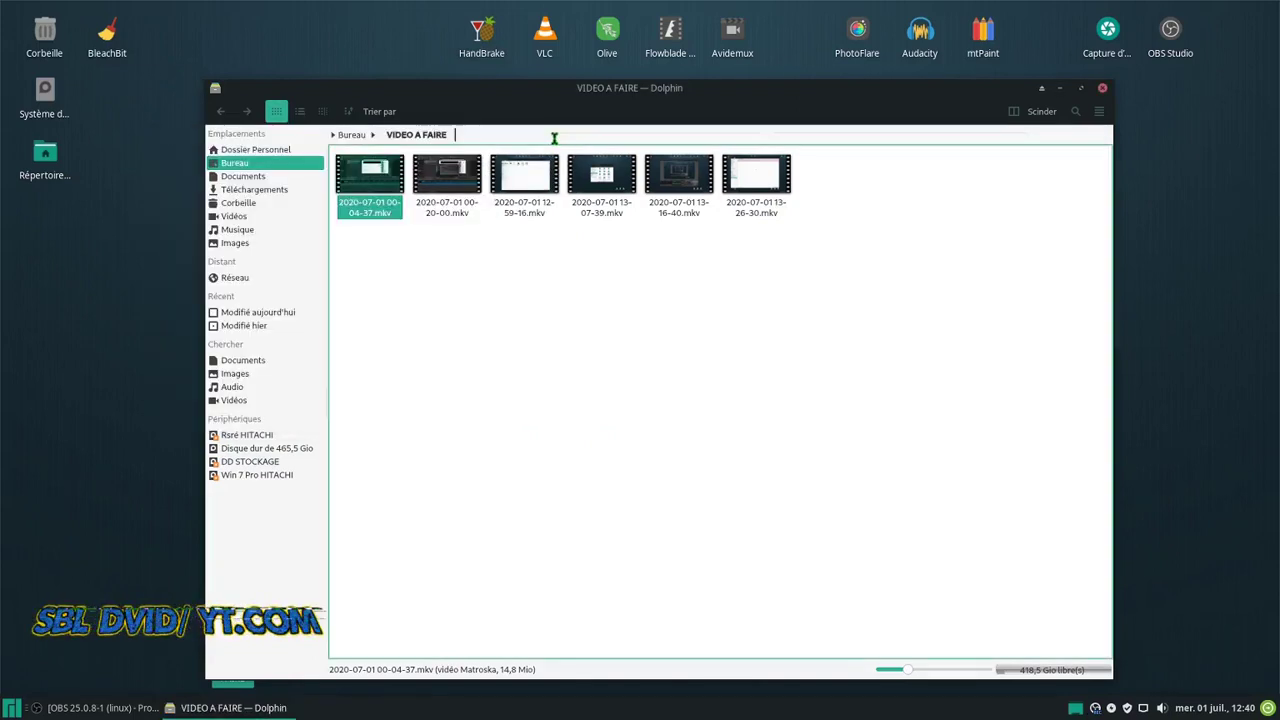
pyautogui.click(560, 326)
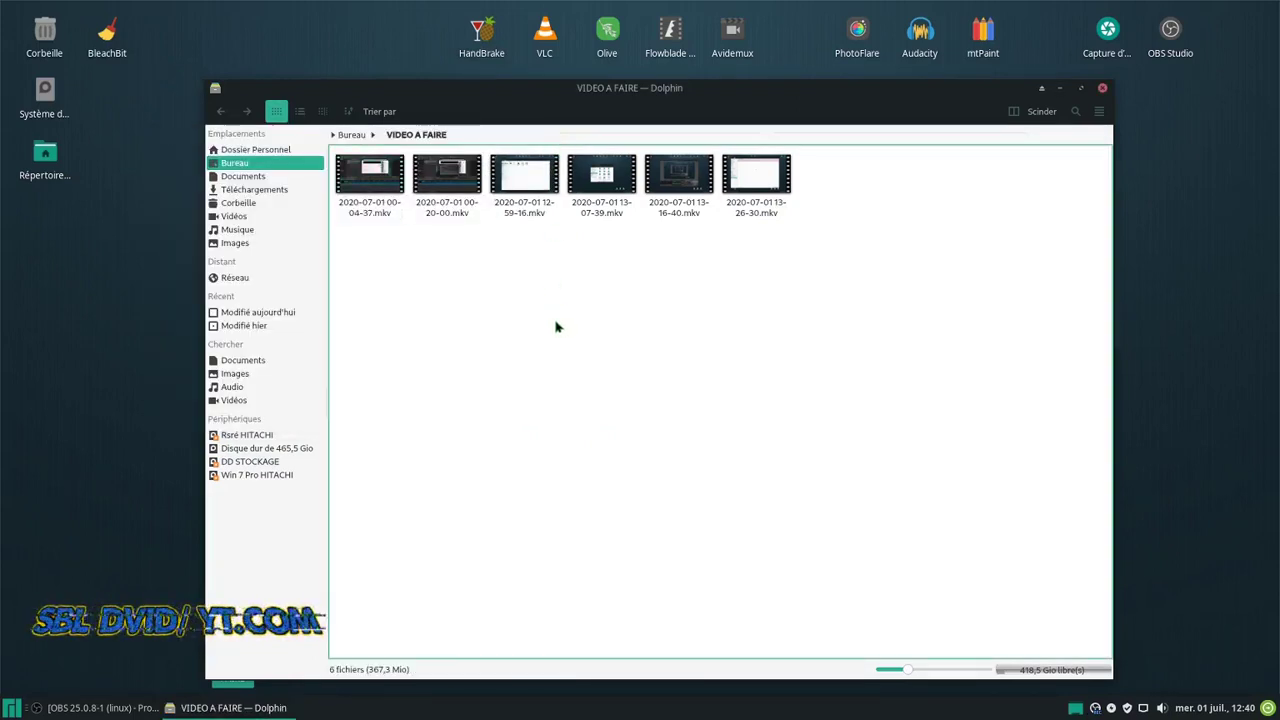
pyautogui.click(1102, 88)
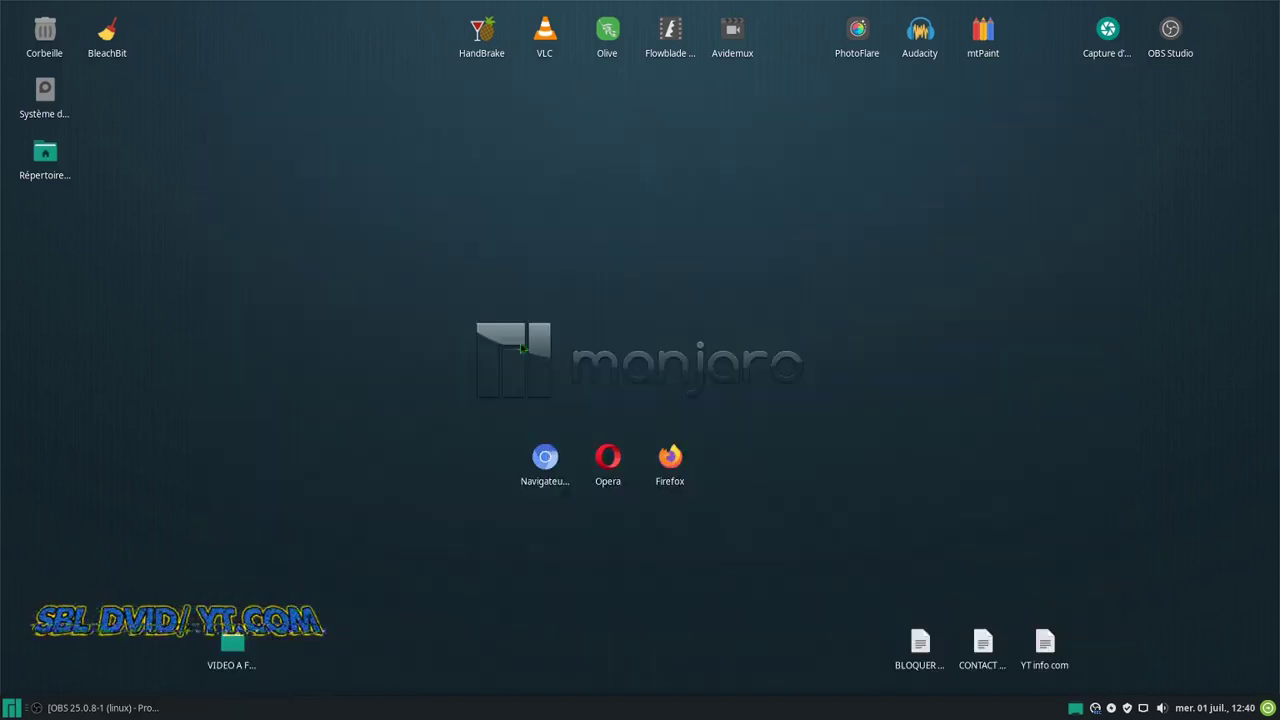
pyautogui.click(232, 648)
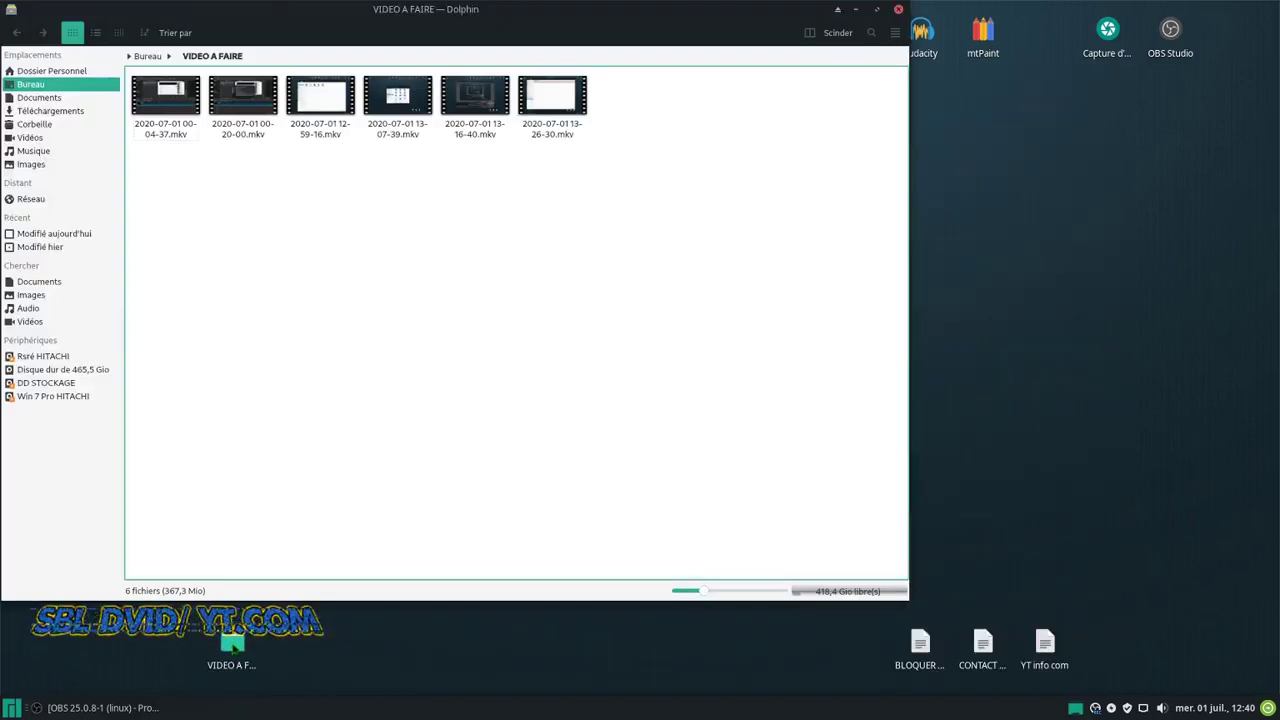
pyautogui.click(540, 100)
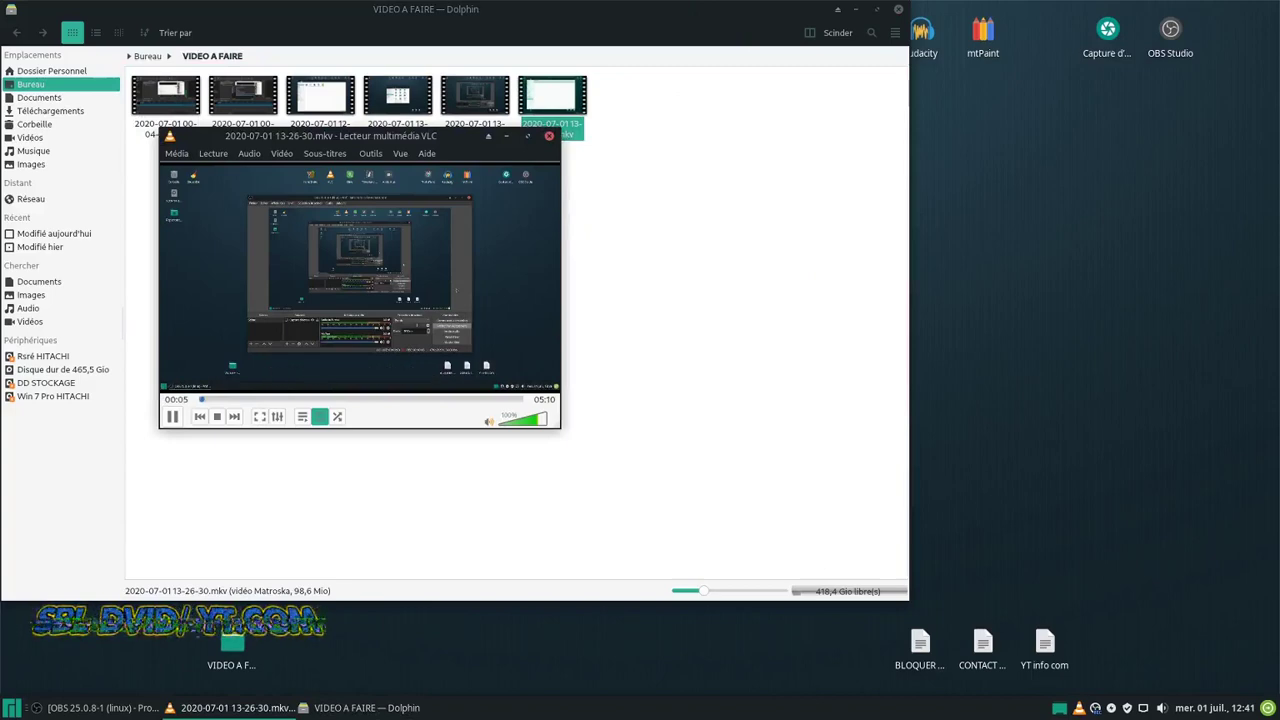
pyautogui.moveTo(452, 140); pyautogui.dragTo(657, 162)
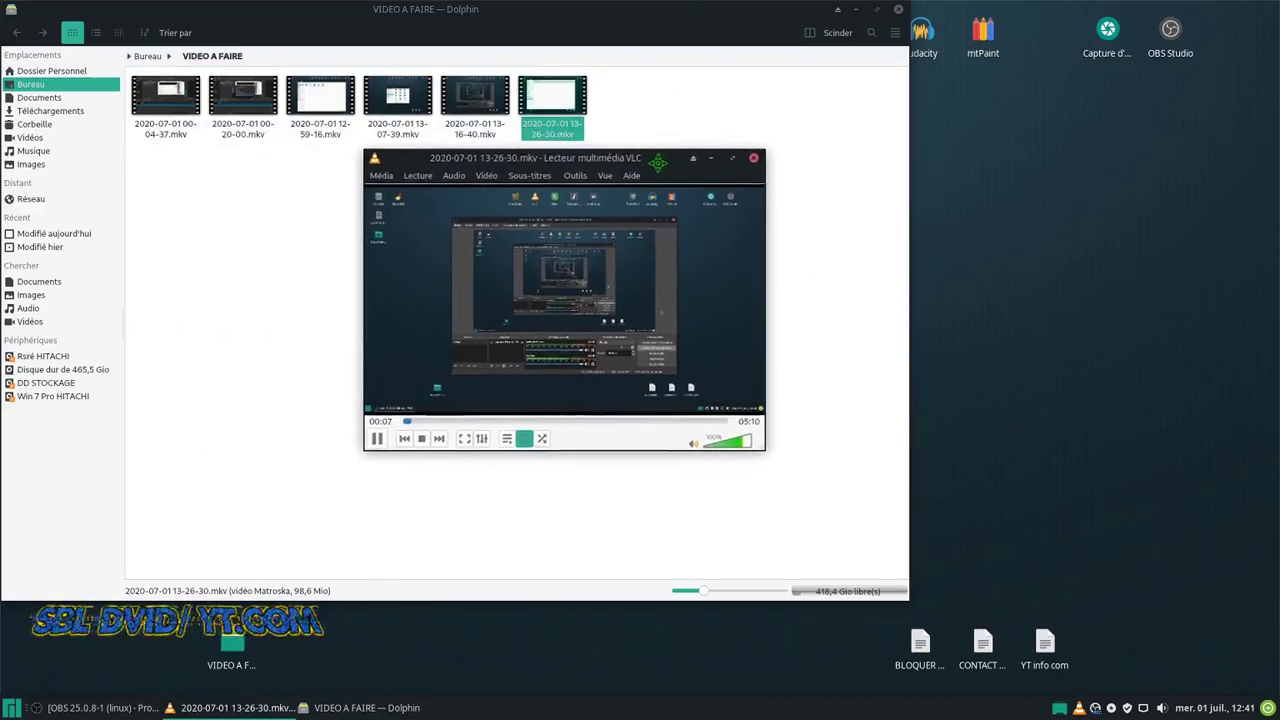
pyautogui.click(753, 158)
pyautogui.click(627, 213)
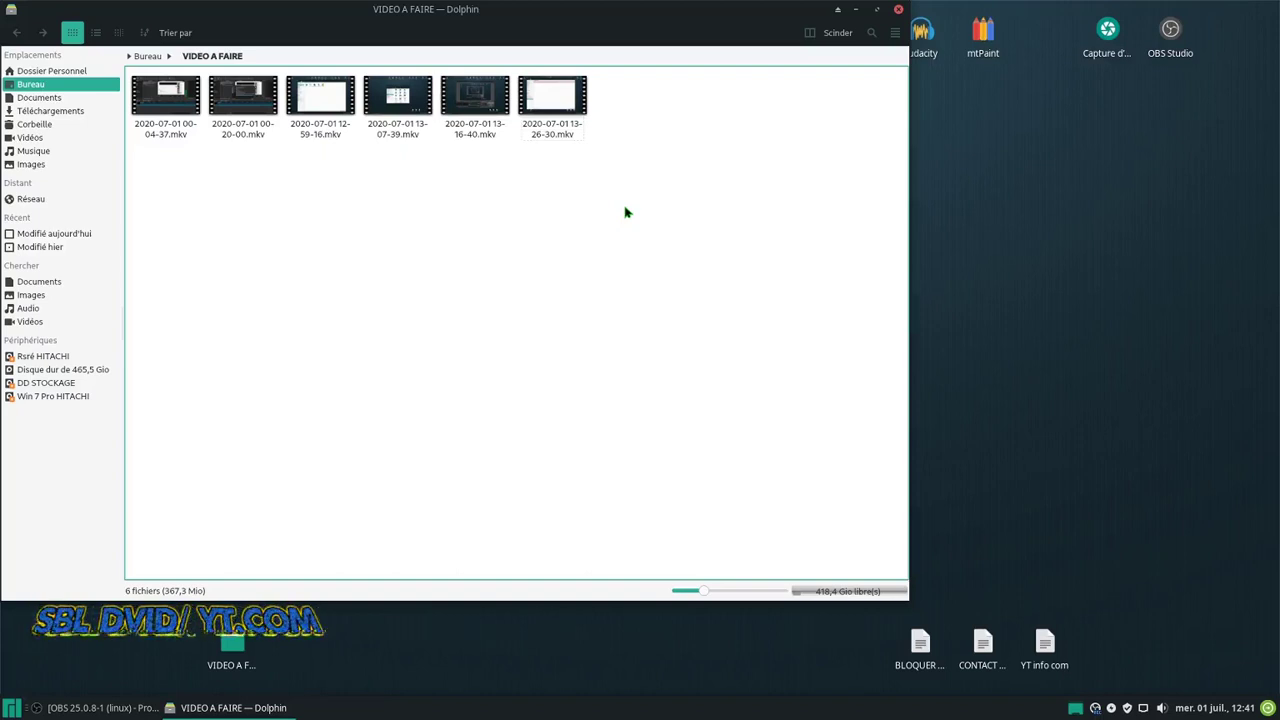
pyautogui.moveTo(734, 18); pyautogui.dragTo(872, 60)
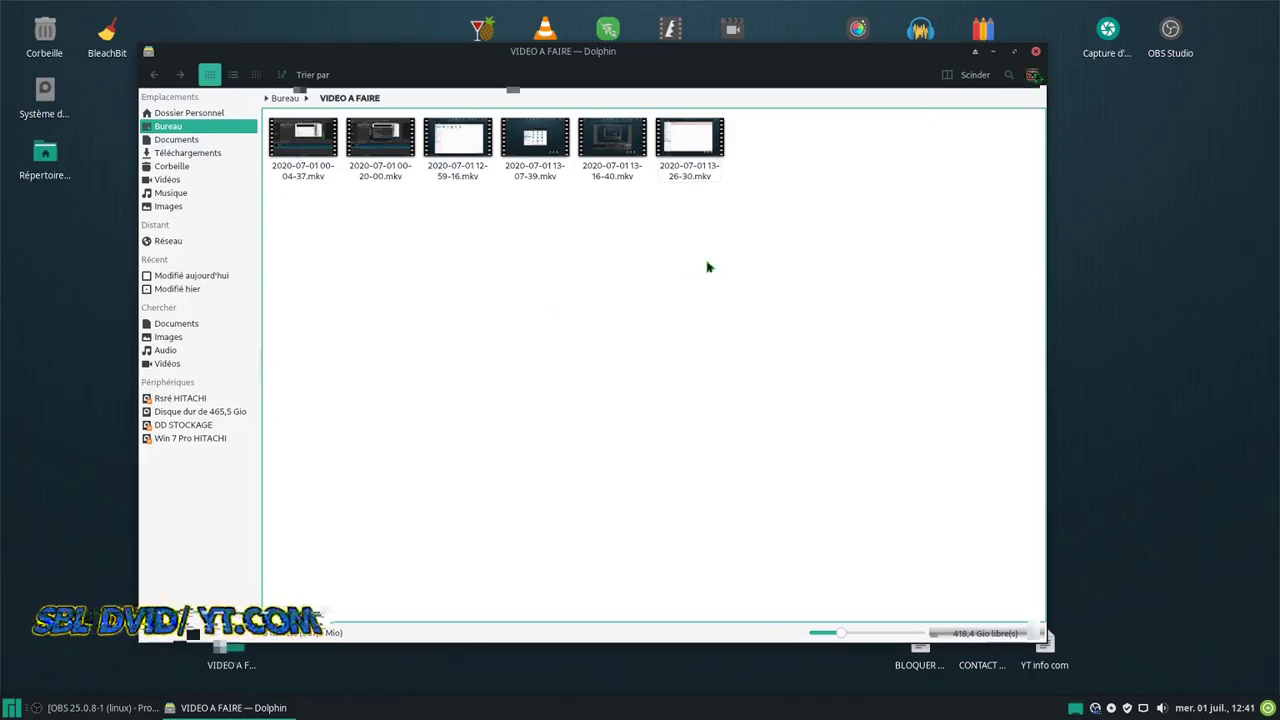
pyautogui.hotkey('ctrl', 'q')
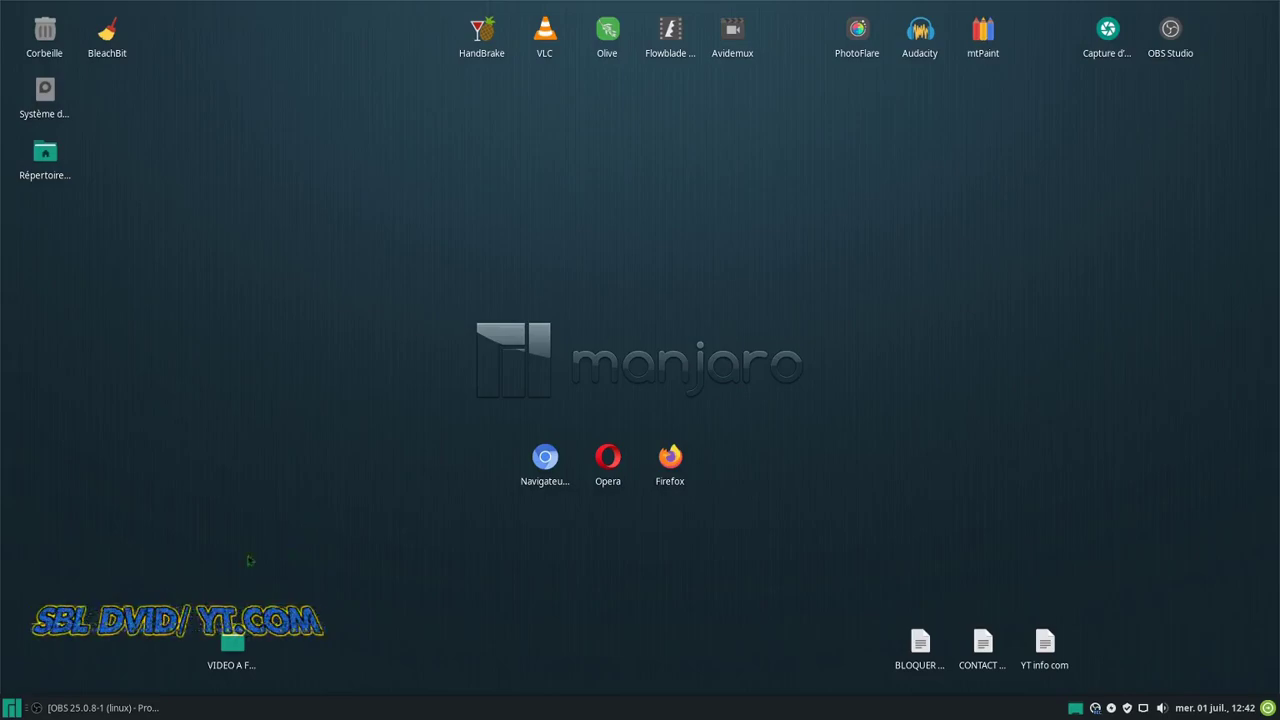
pyautogui.click(110, 708)
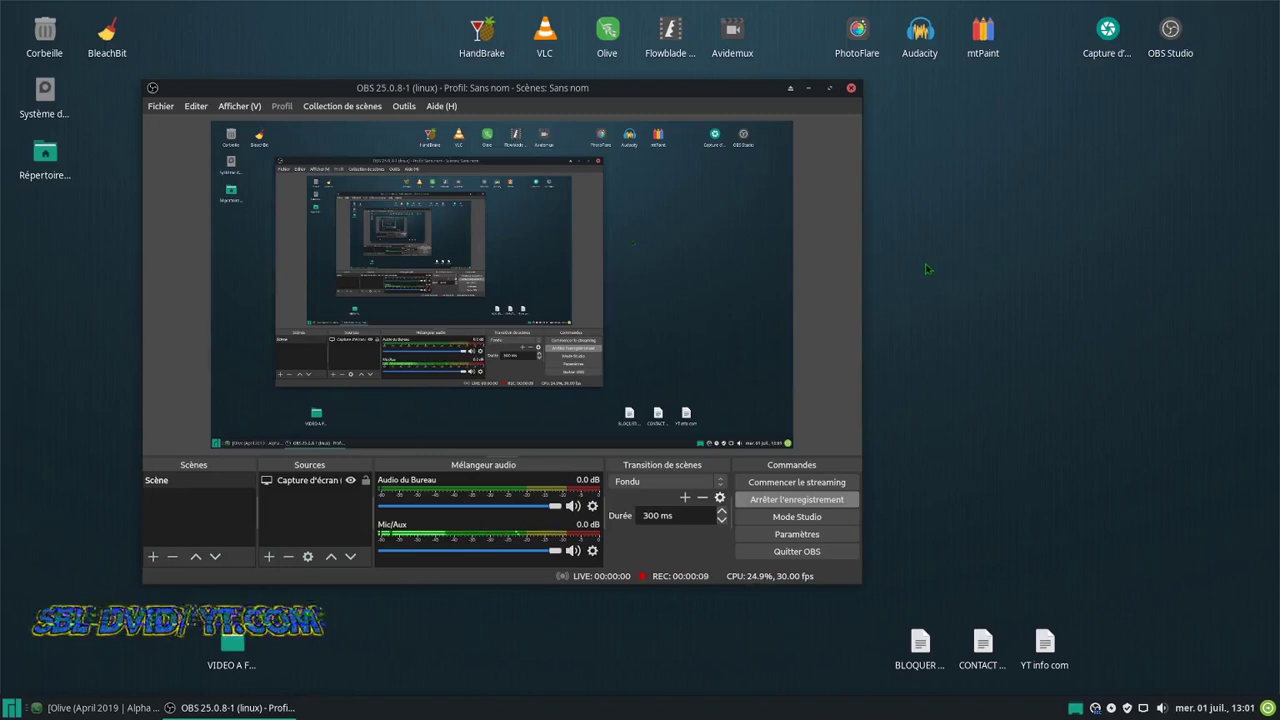
pyautogui.click(808, 88)
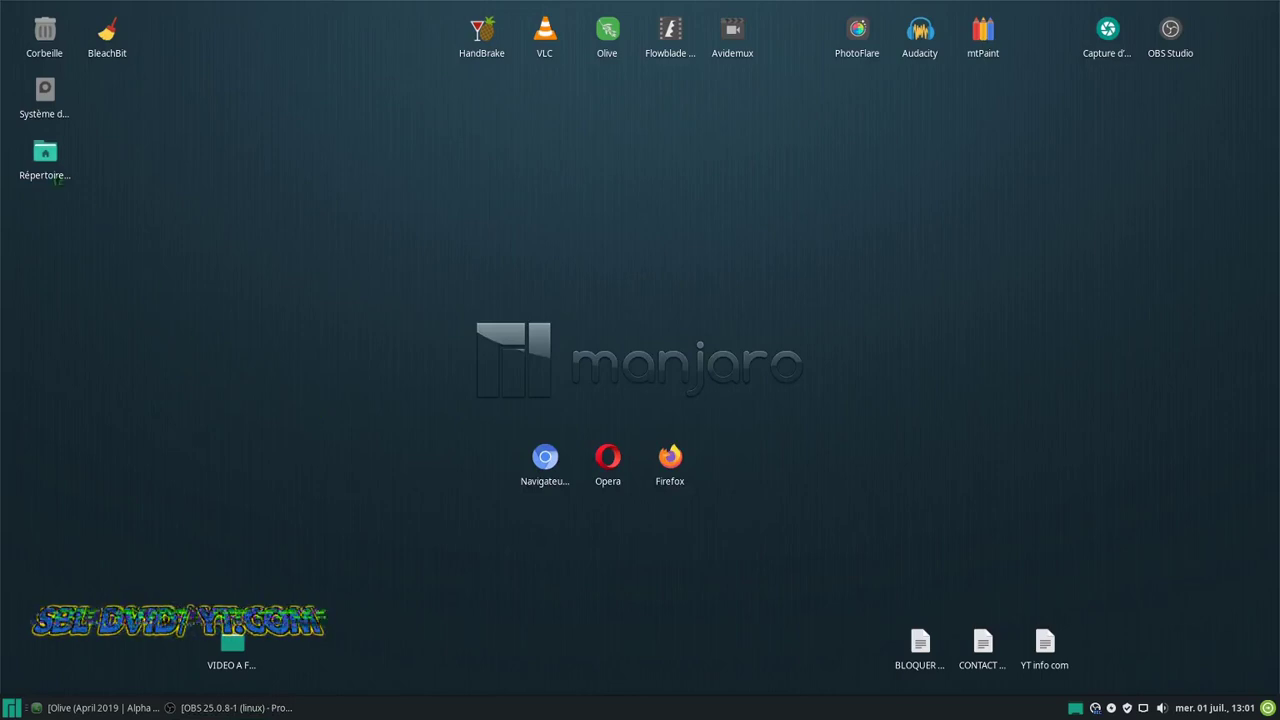
# Open the properties of LTH 11.mkv in the personal home folder and widen the dialog so all its sections show
pyautogui.doubleClick(47, 160)
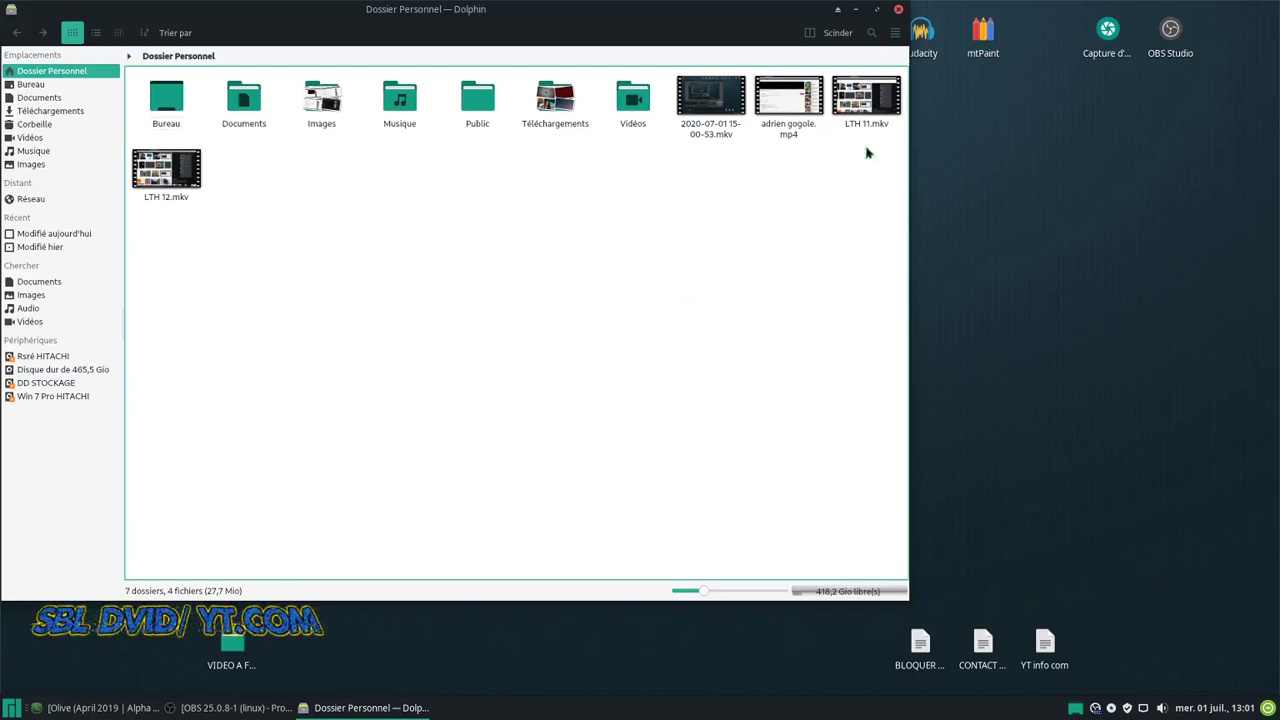
pyautogui.rightClick(866, 113)
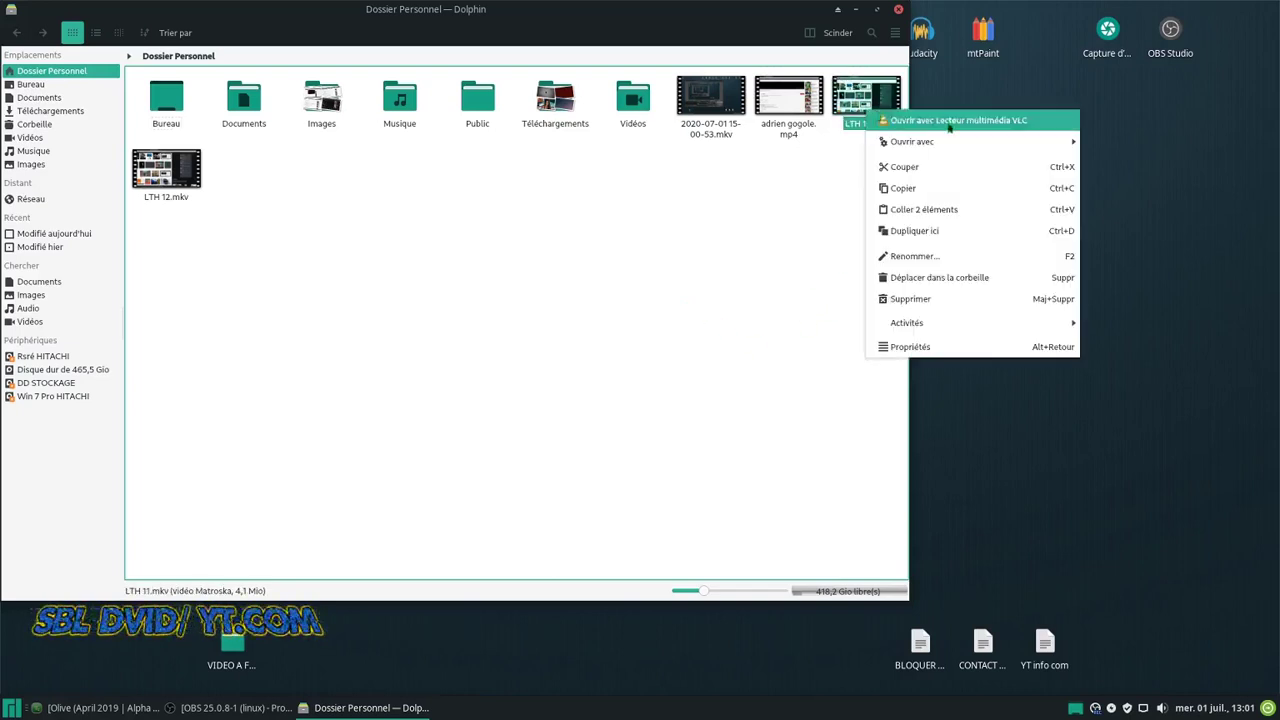
pyautogui.click(912, 346)
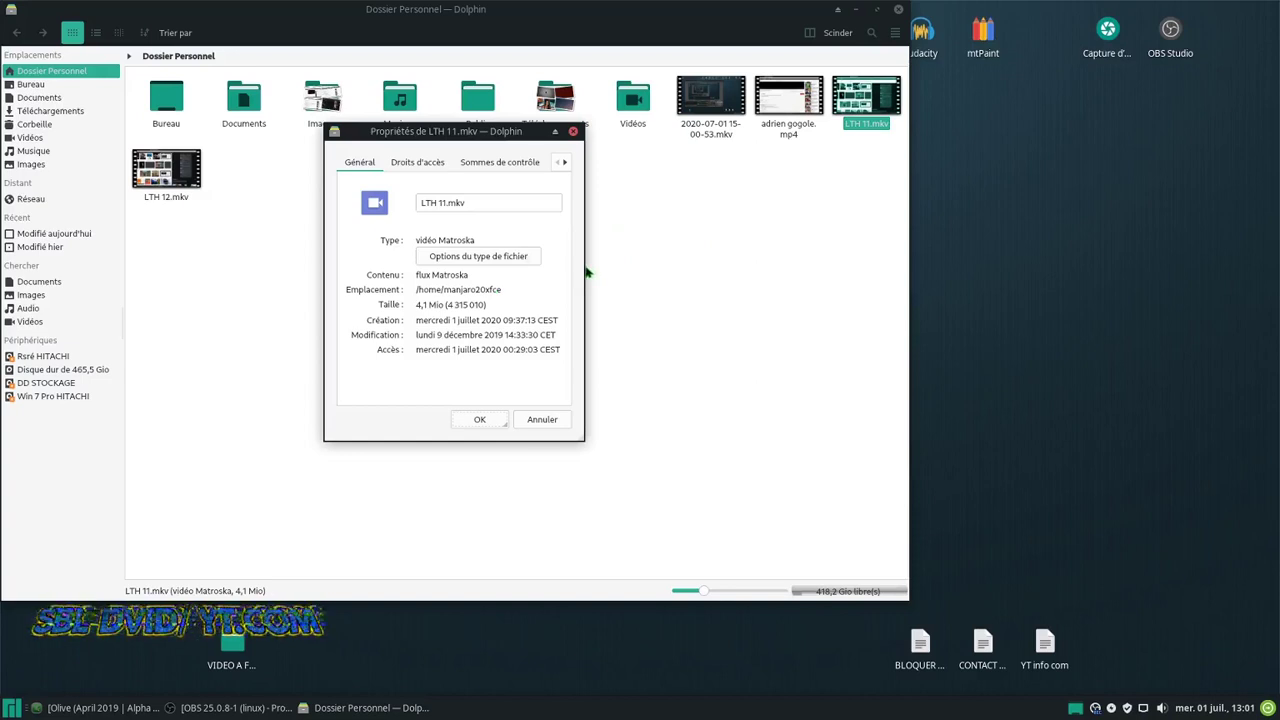
pyautogui.moveTo(584, 267); pyautogui.dragTo(833, 273)
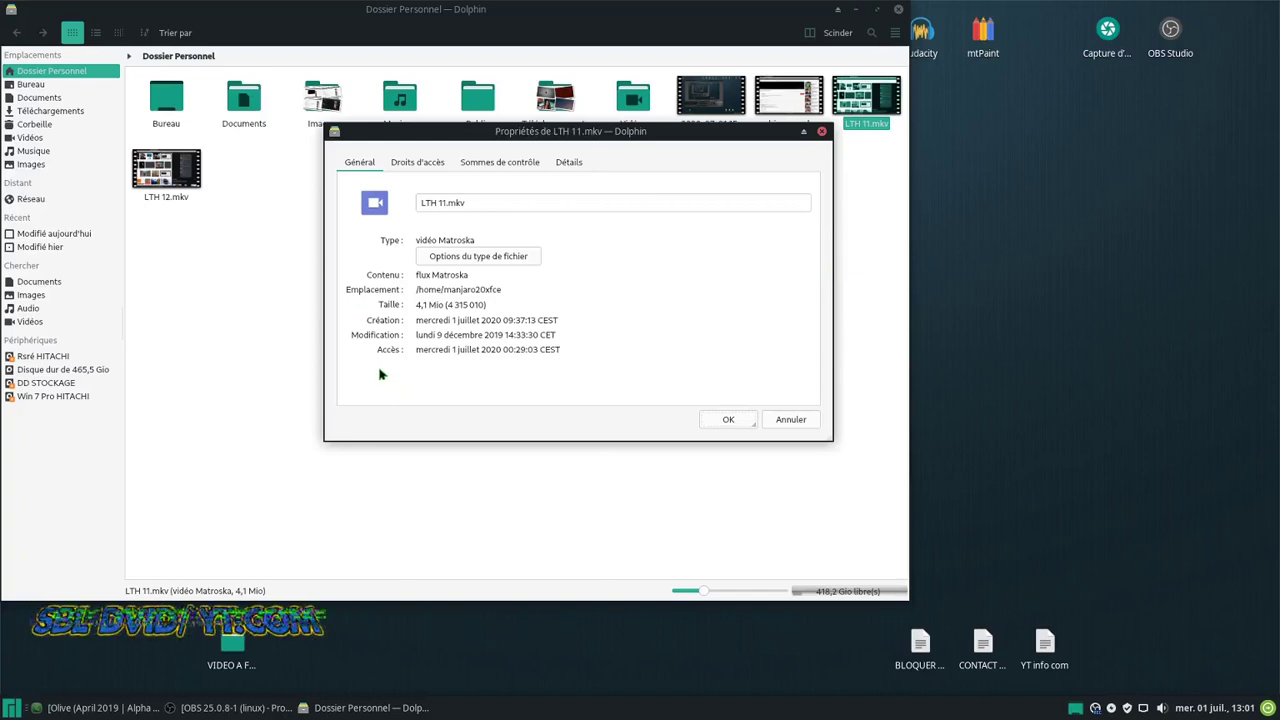
# Try to open the file type options for Matroska video from the LTH 11.mkv properties, and close the dialog and the folder window
pyautogui.click(515, 261)
pyautogui.click(517, 260)
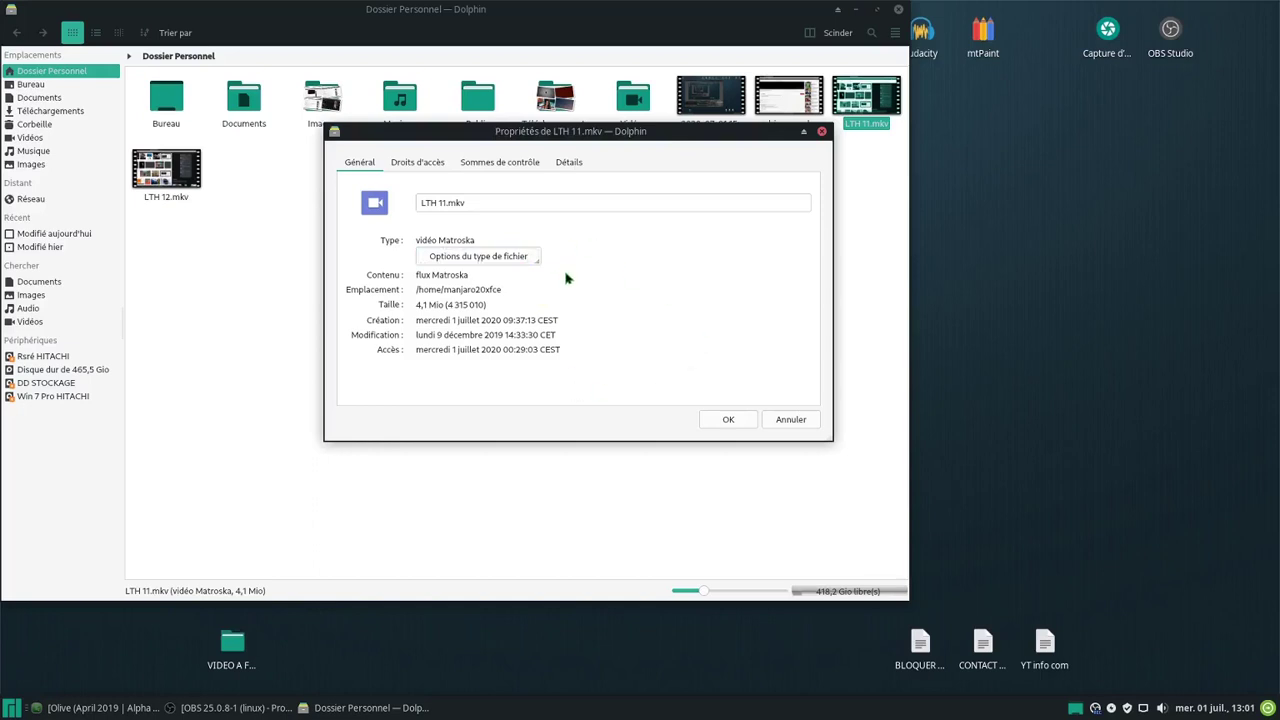
pyautogui.click(822, 132)
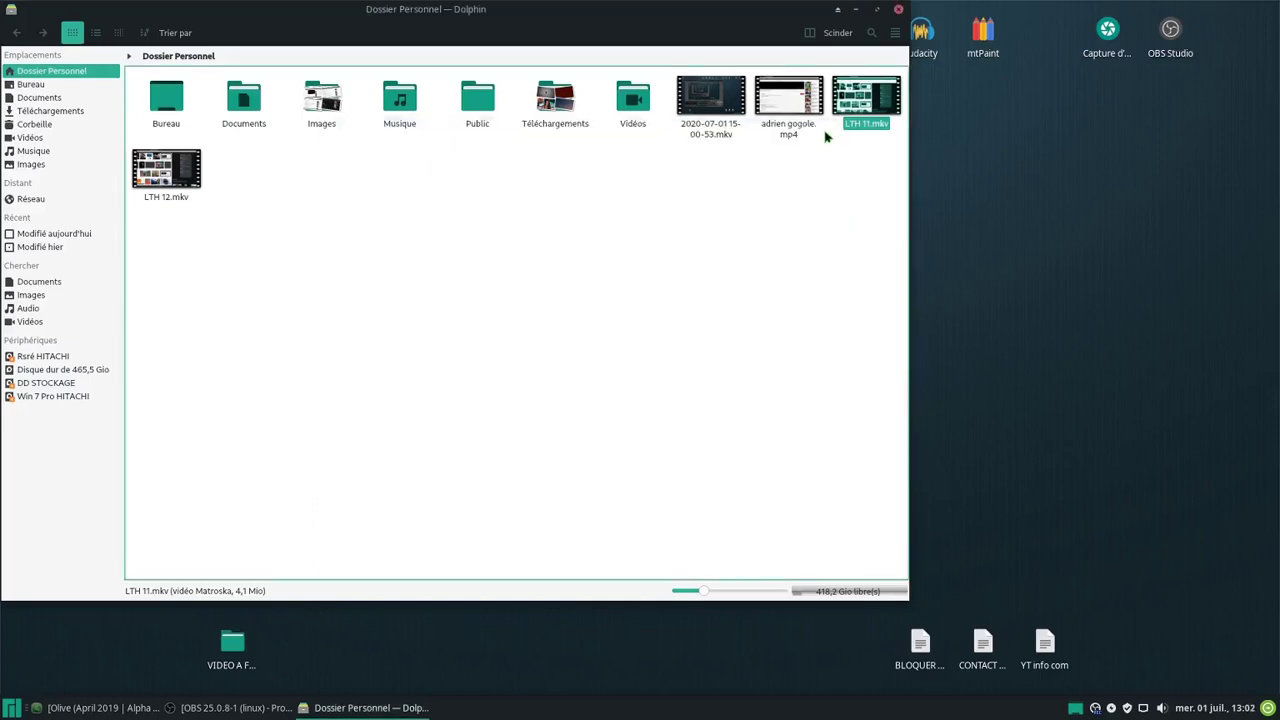
pyautogui.click(898, 9)
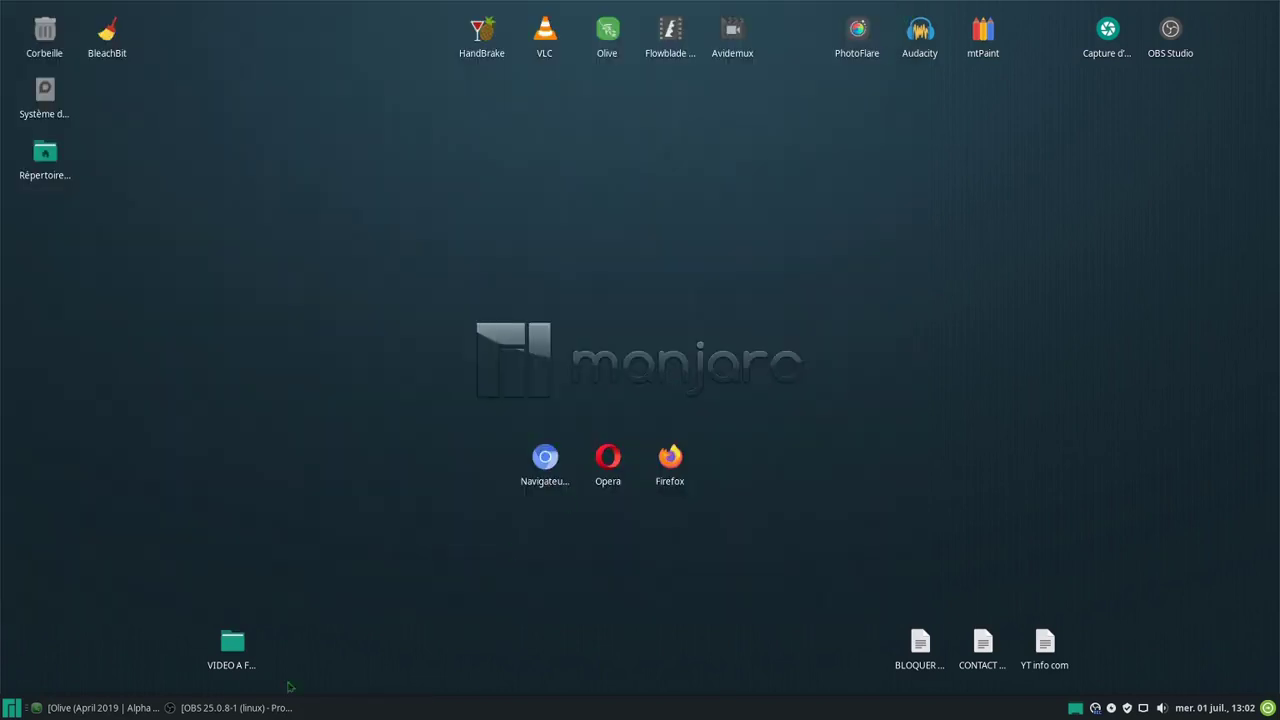